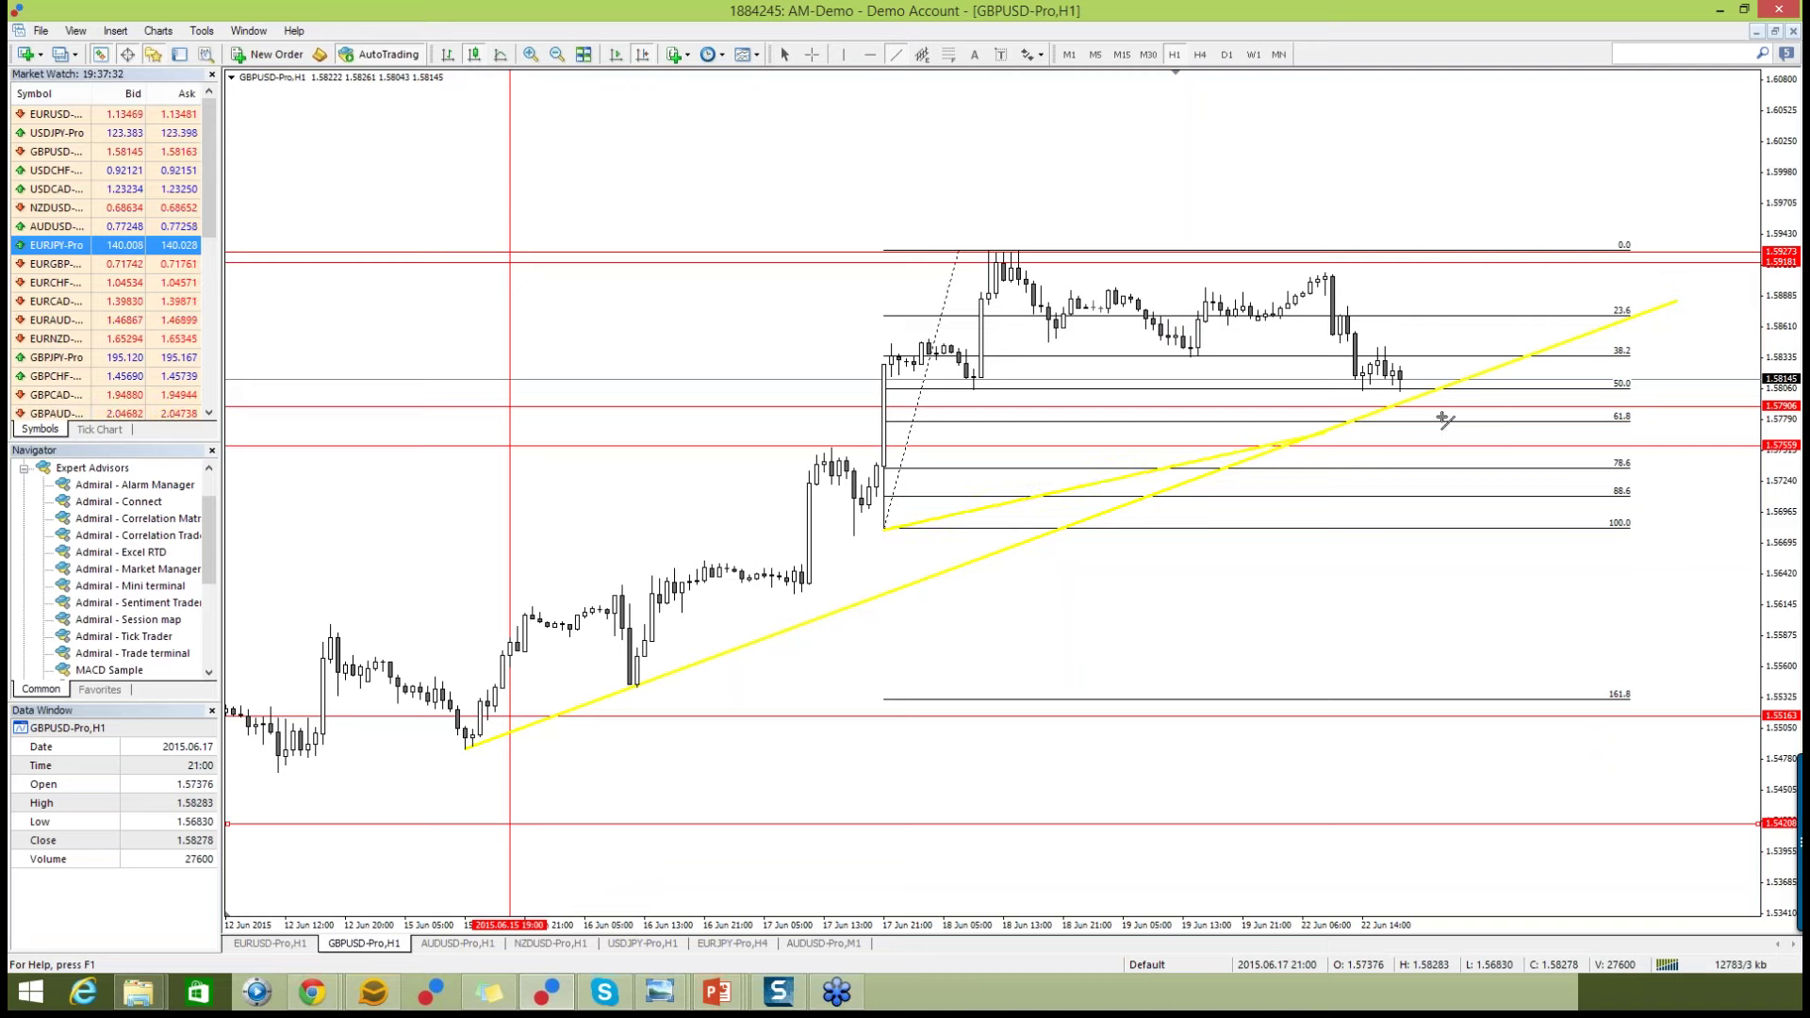
{"action": "right_click", "coordinate": [1158, 458]}
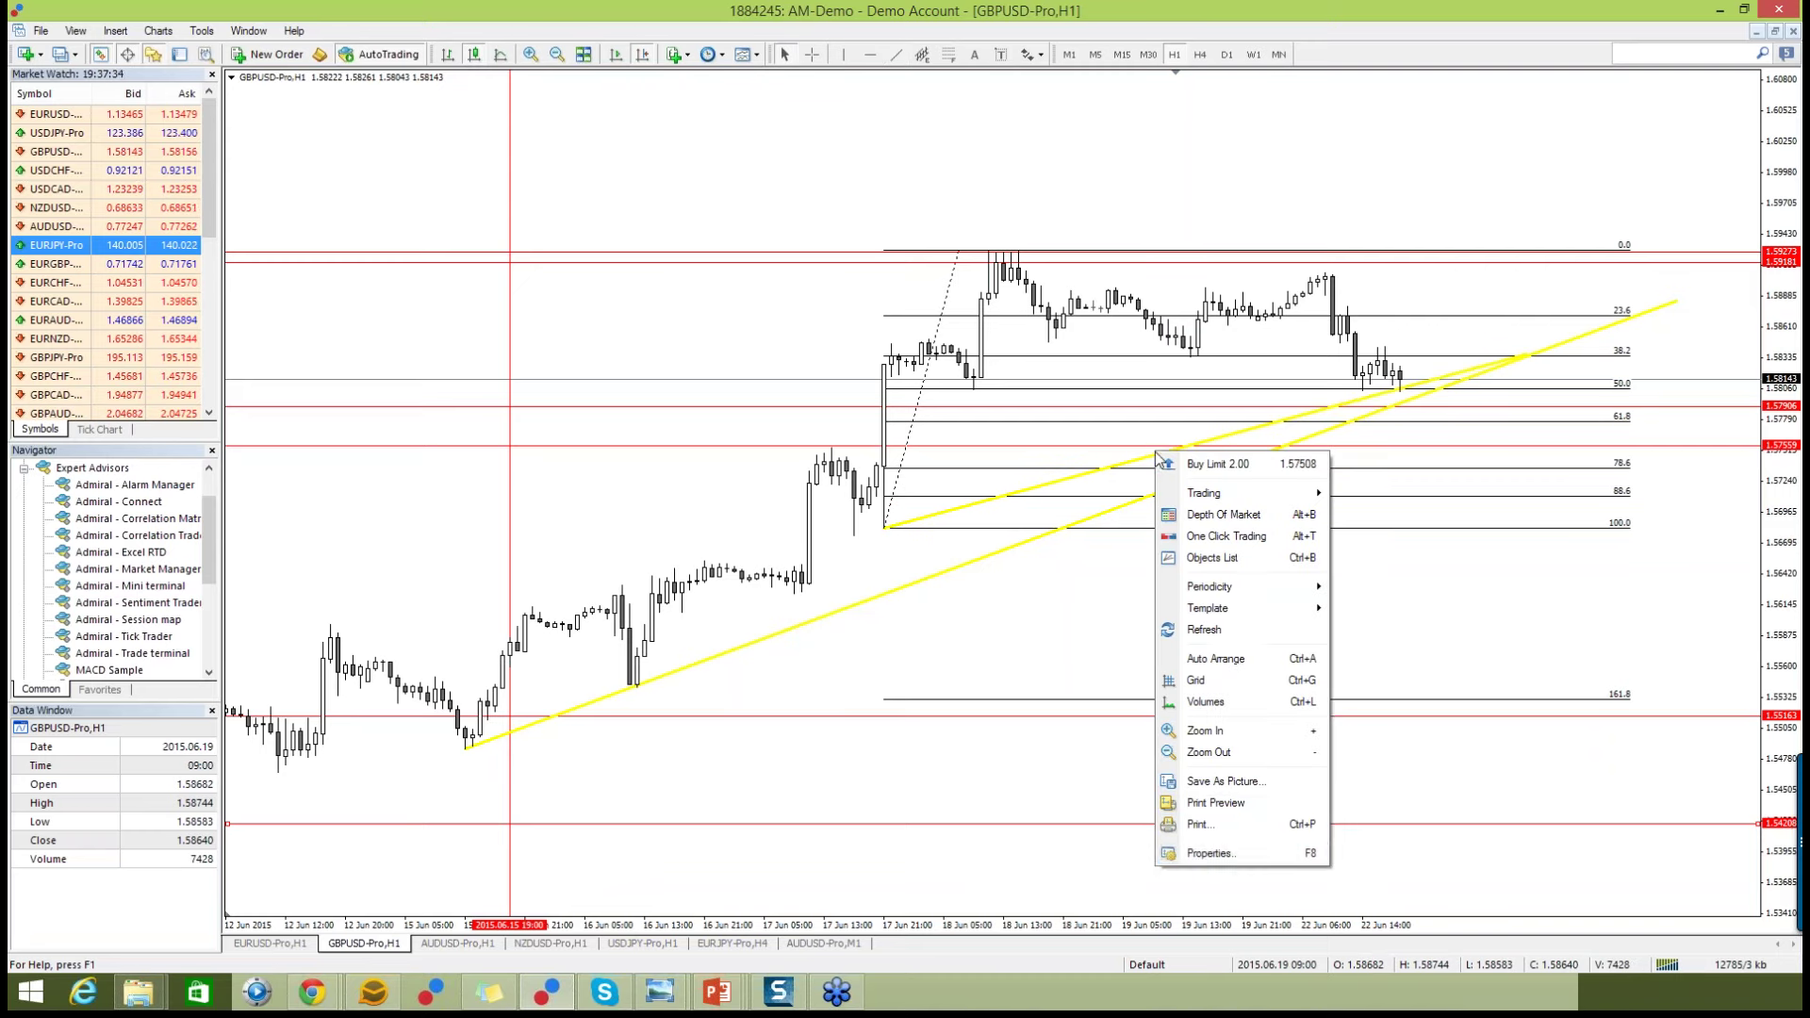
{"action": "left_click", "coordinate": [1041, 495]}
{"action": "scroll", "coordinate": [1041, 485], "scroll_direction": "down", "scroll_amount": 2}
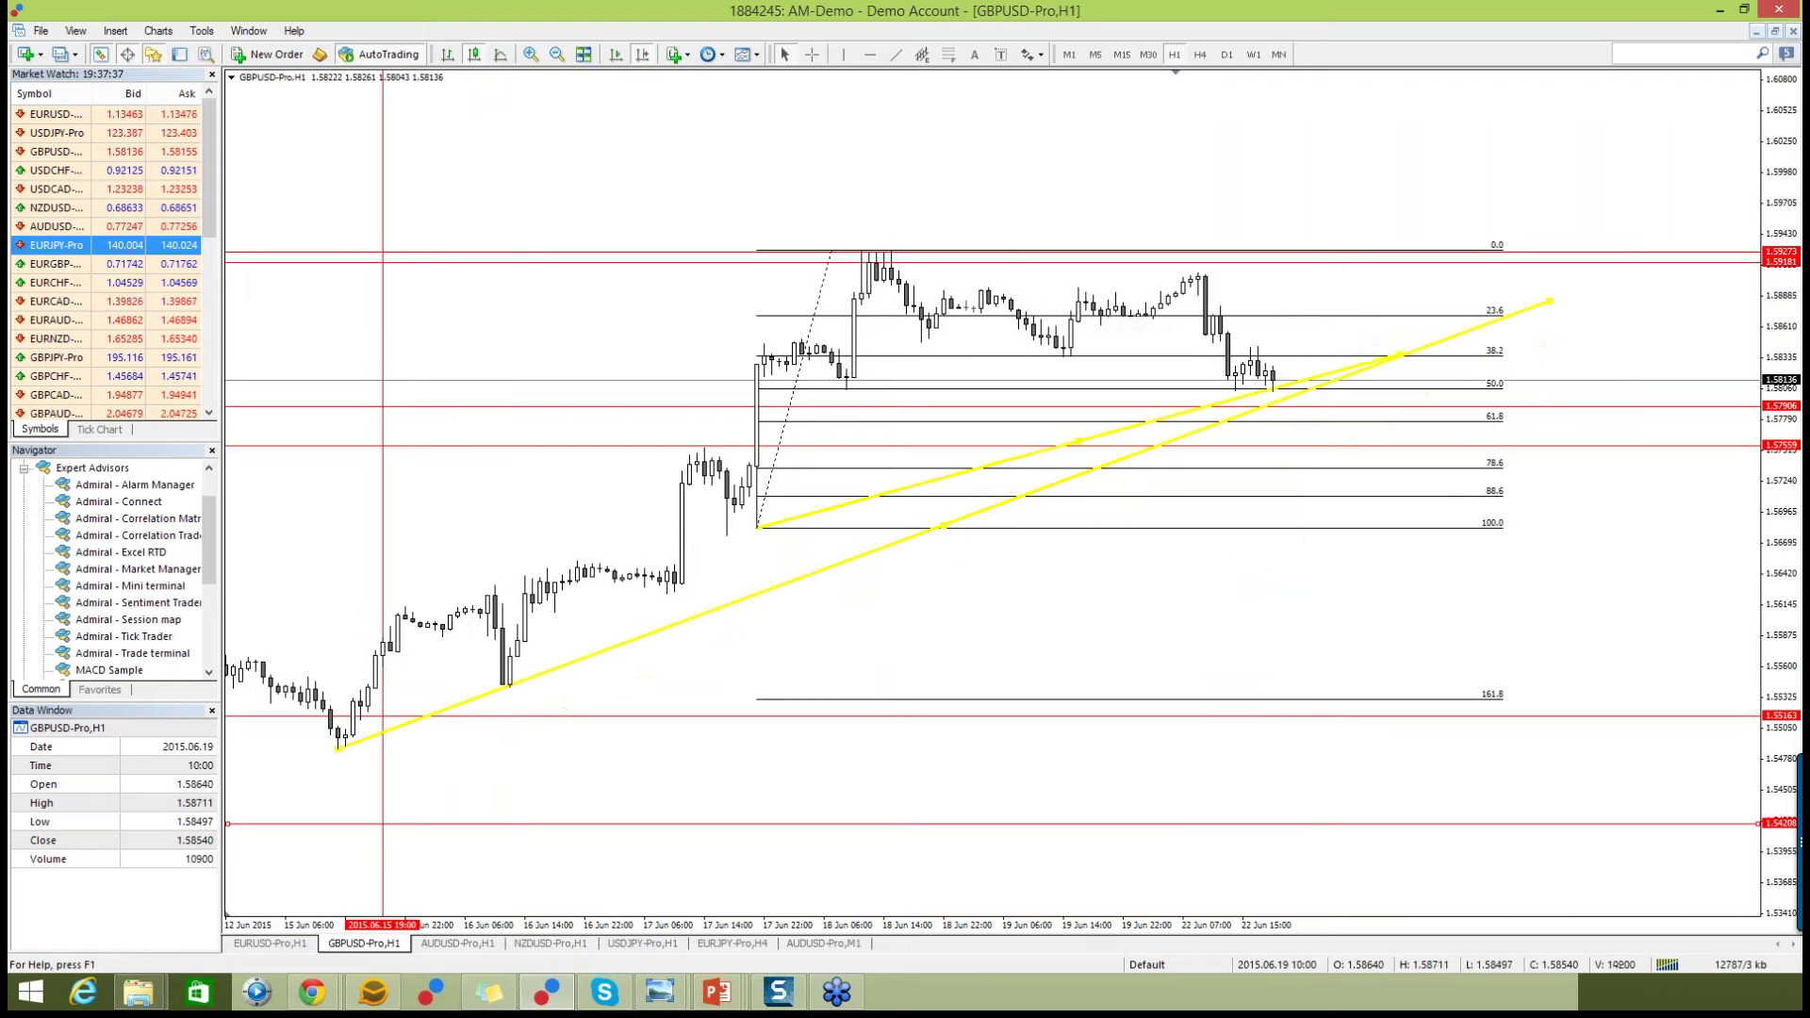
{"action": "right_click", "coordinate": [1034, 458]}
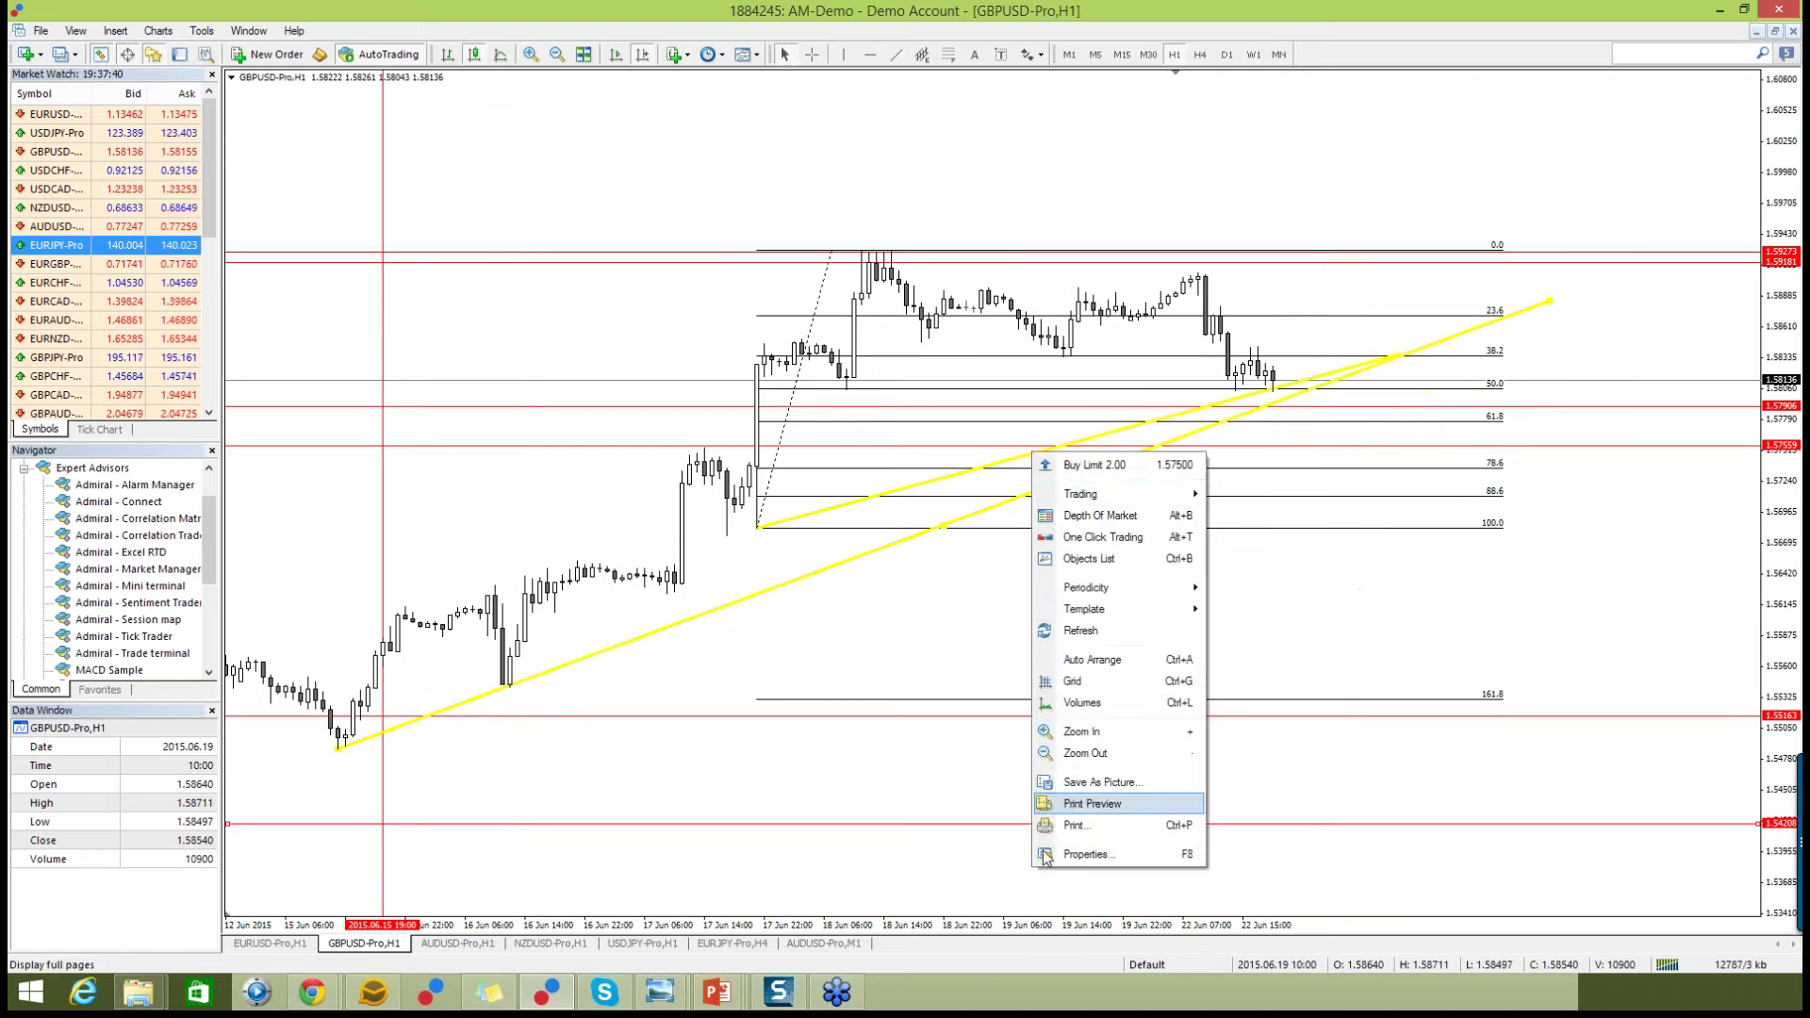
{"action": "left_click", "coordinate": [1086, 853]}
{"action": "left_click", "coordinate": [712, 350]}
{"action": "left_click", "coordinate": [1151, 317]}
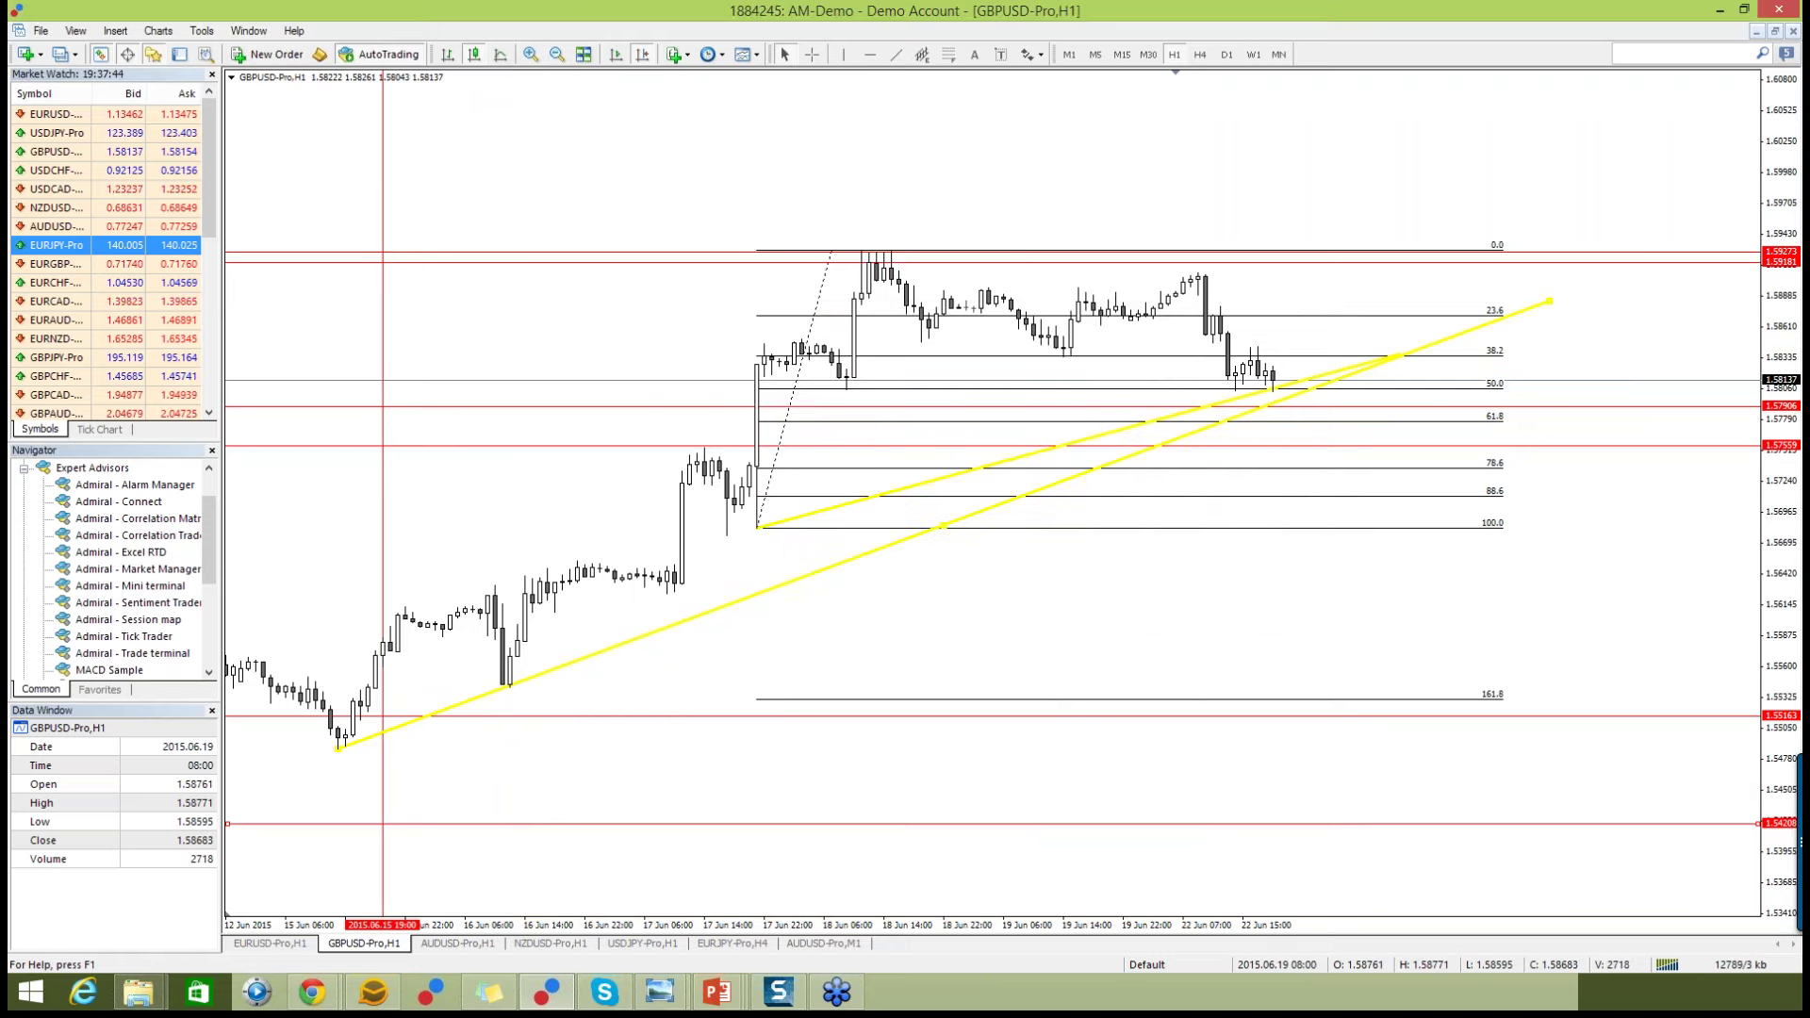
{"action": "right_click", "coordinate": [1017, 460]}
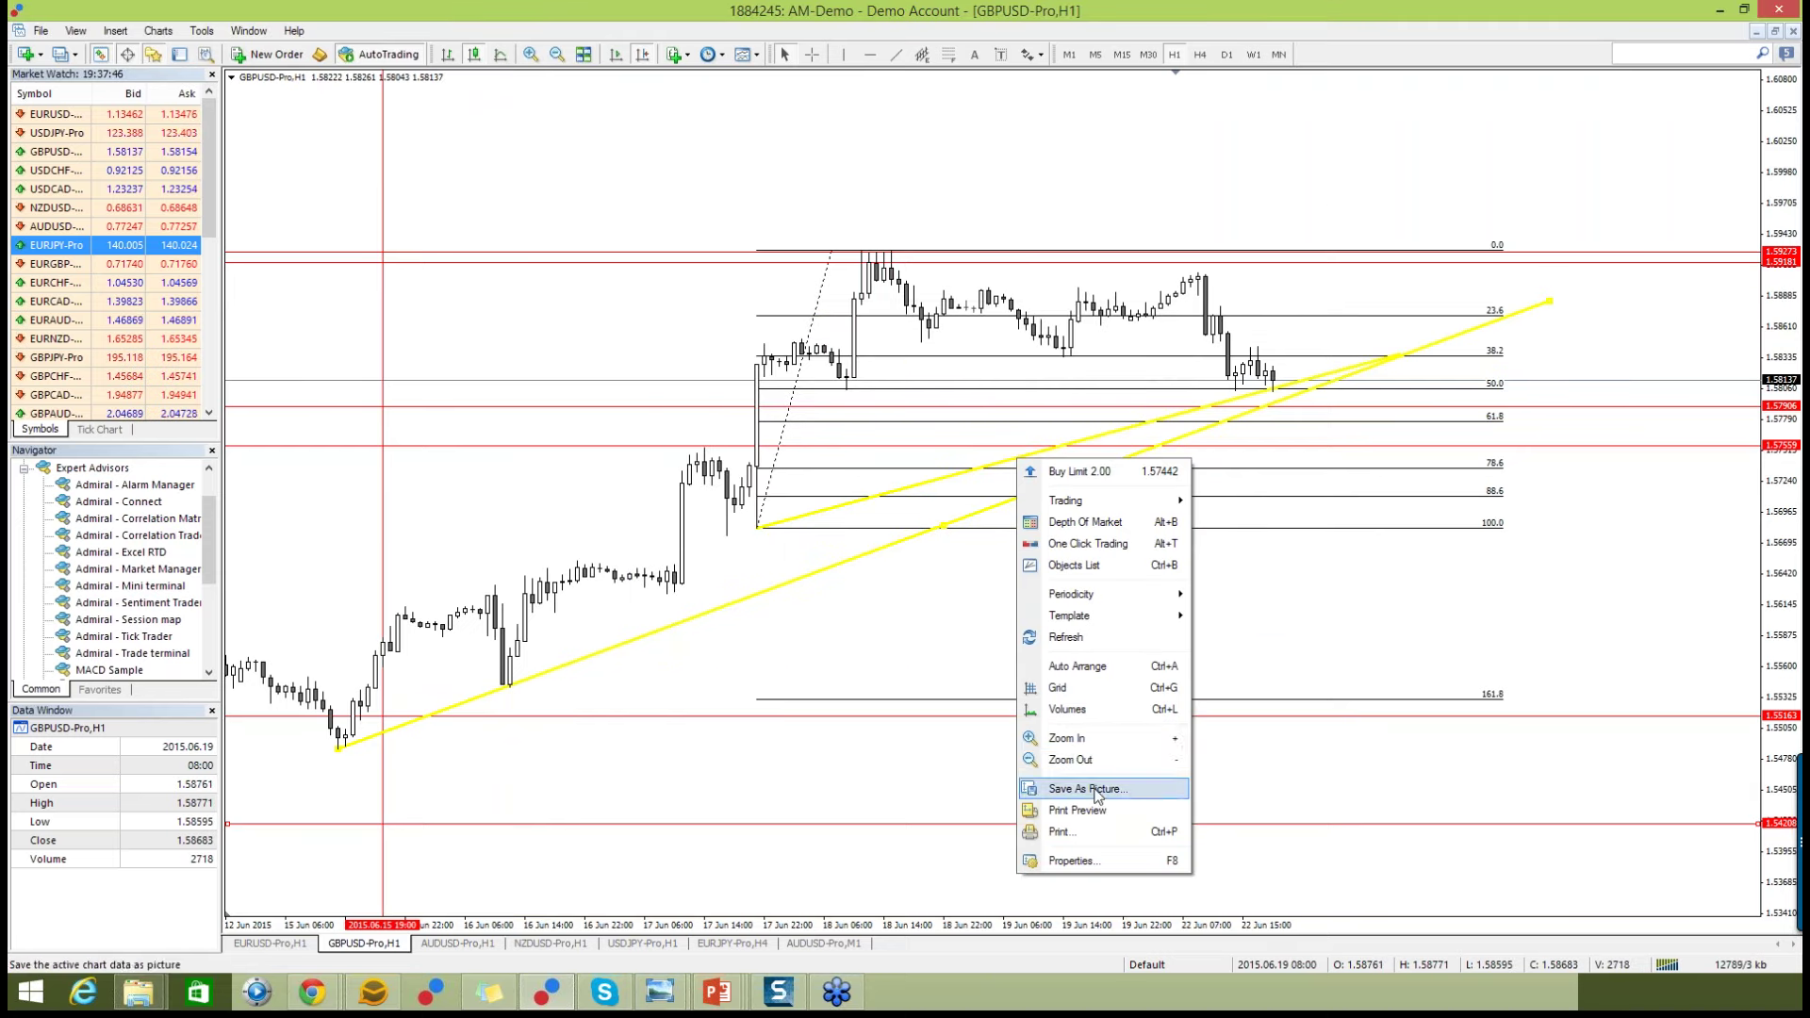
{"action": "left_click", "coordinate": [939, 543]}
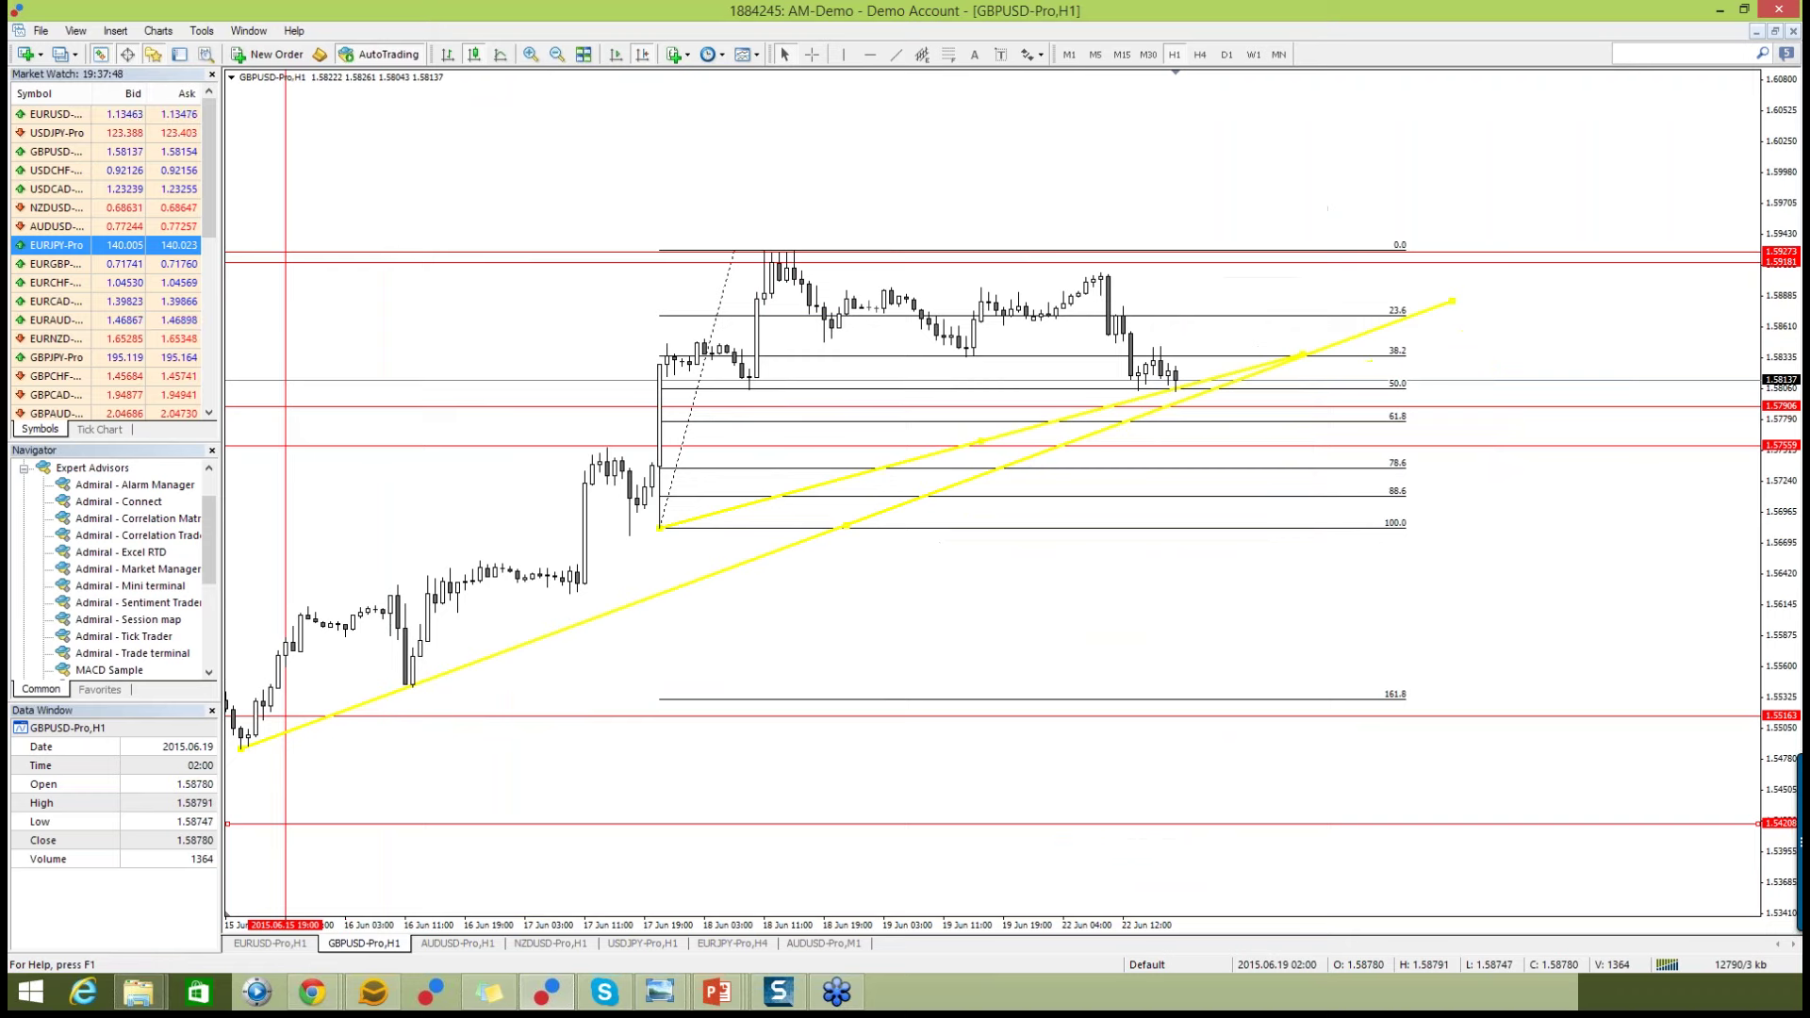
Recolour the shorter yellow trendline blue and extend its end well past the latest candles, up to just below the 1.59181 level.
{"action": "right_click", "coordinate": [879, 474]}
{"action": "left_click", "coordinate": [919, 480]}
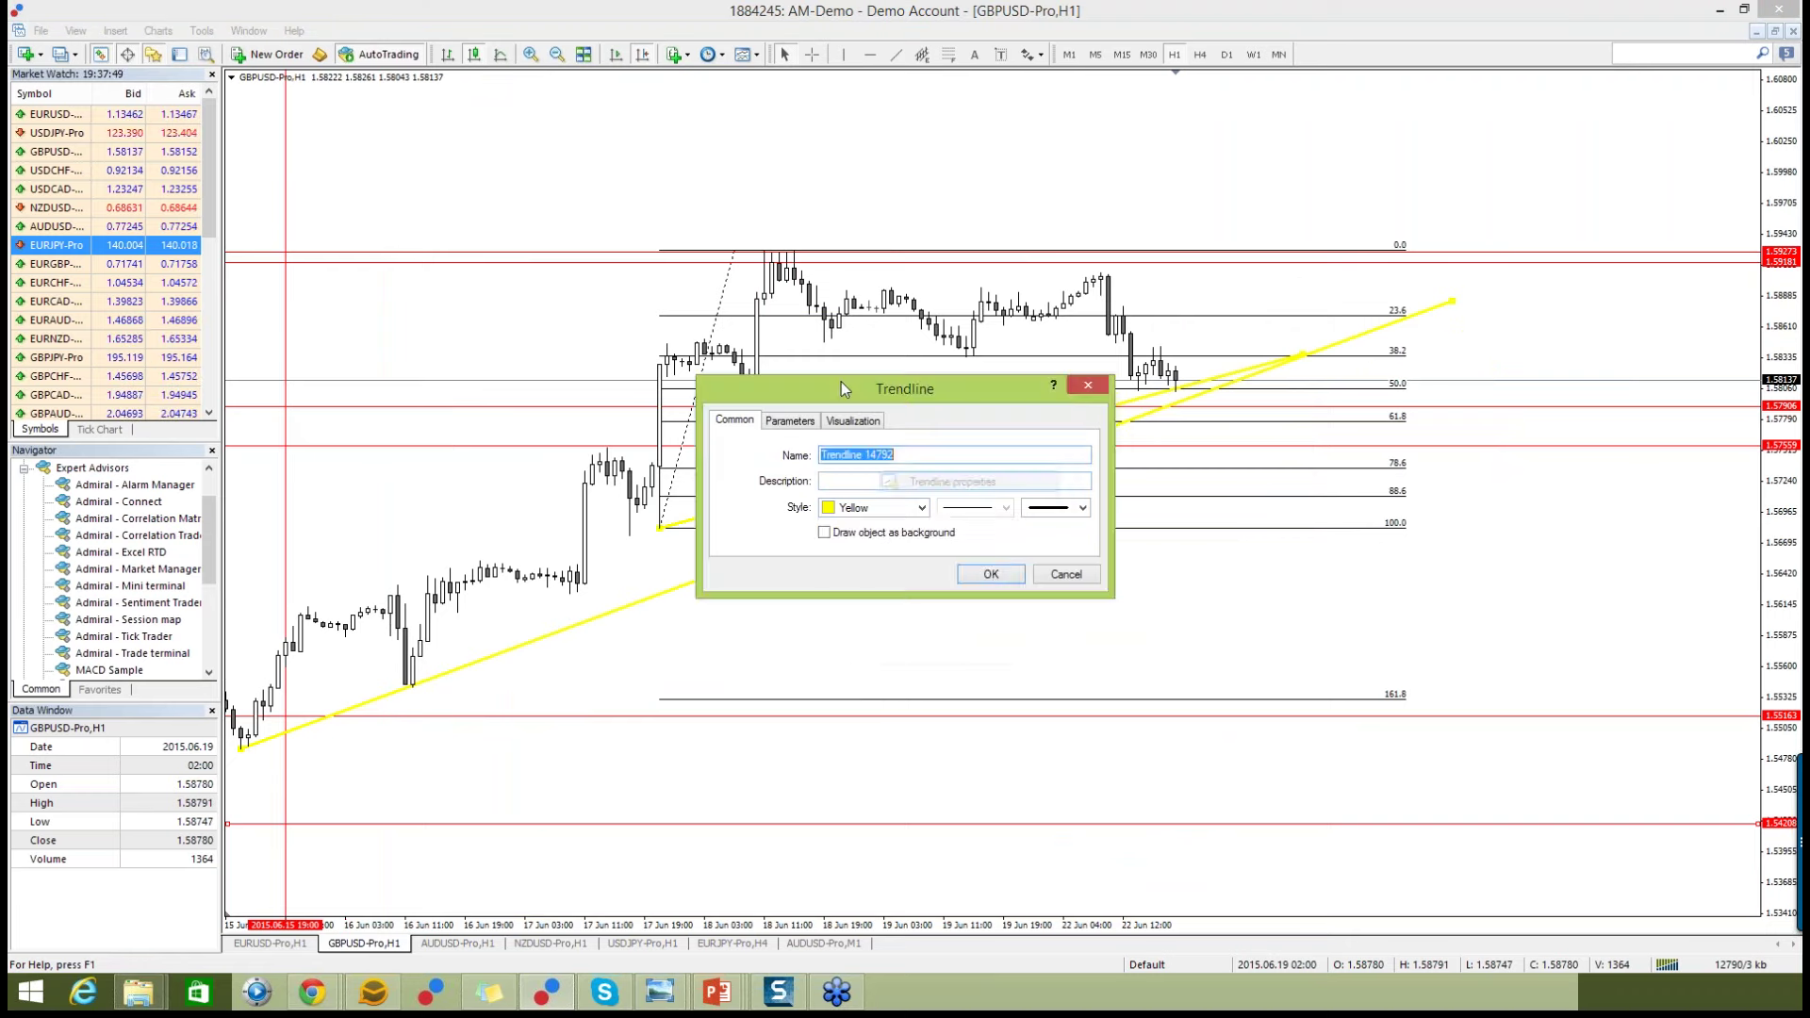
{"action": "left_click", "coordinate": [922, 507]}
{"action": "left_click", "coordinate": [921, 631]}
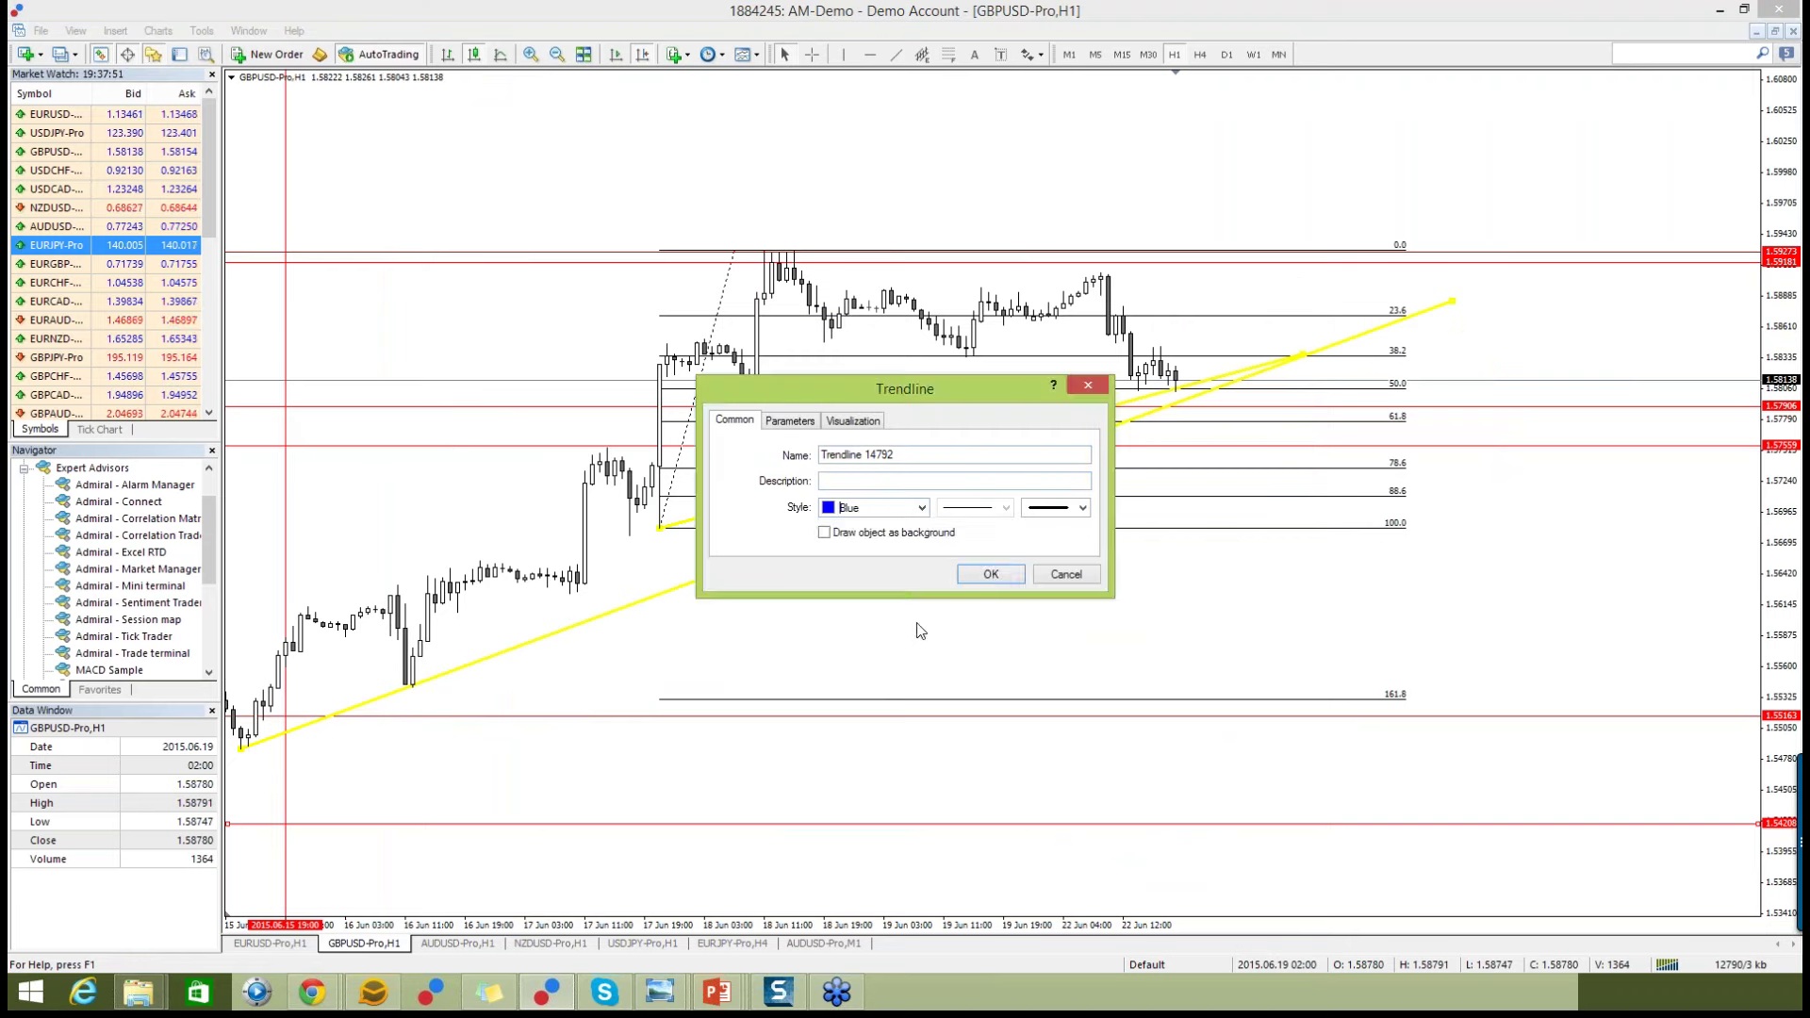
{"action": "left_click", "coordinate": [991, 574]}
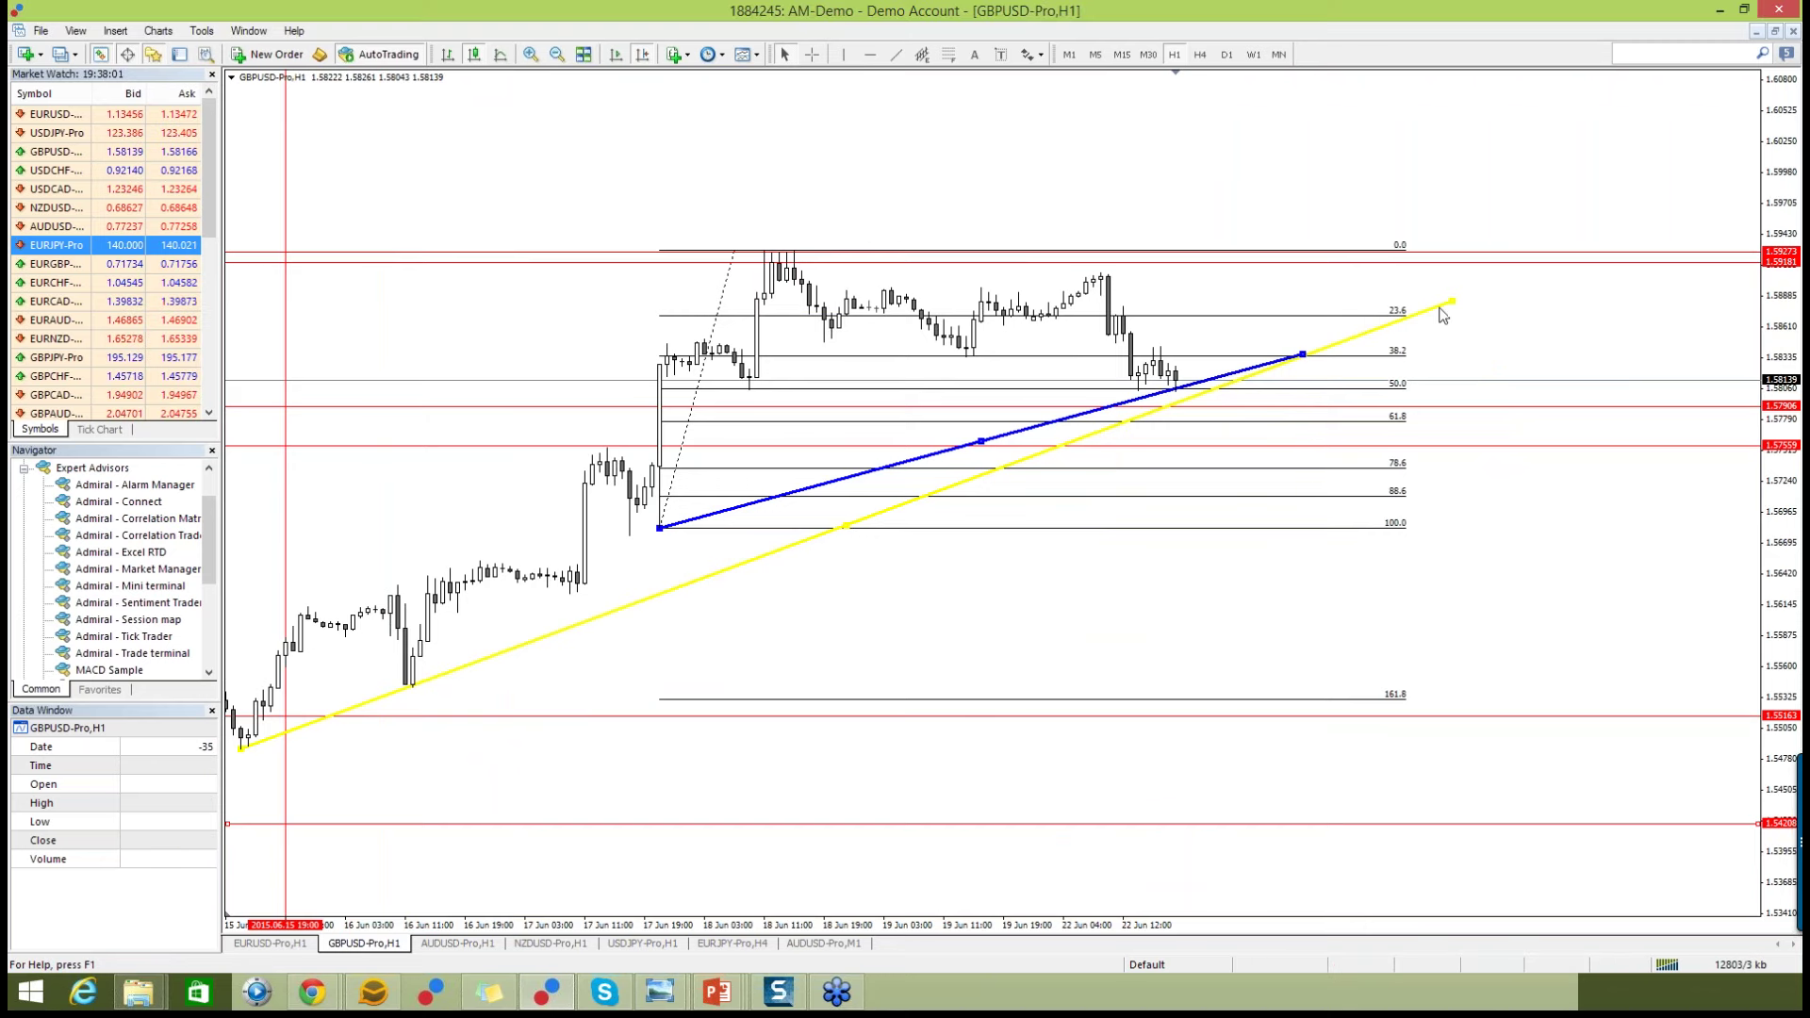
{"action": "left_click_drag", "start_coordinate": [1302, 354], "coordinate": [1459, 309]}
{"action": "left_click_drag", "start_coordinate": [1565, 288], "coordinate": [1646, 265]}
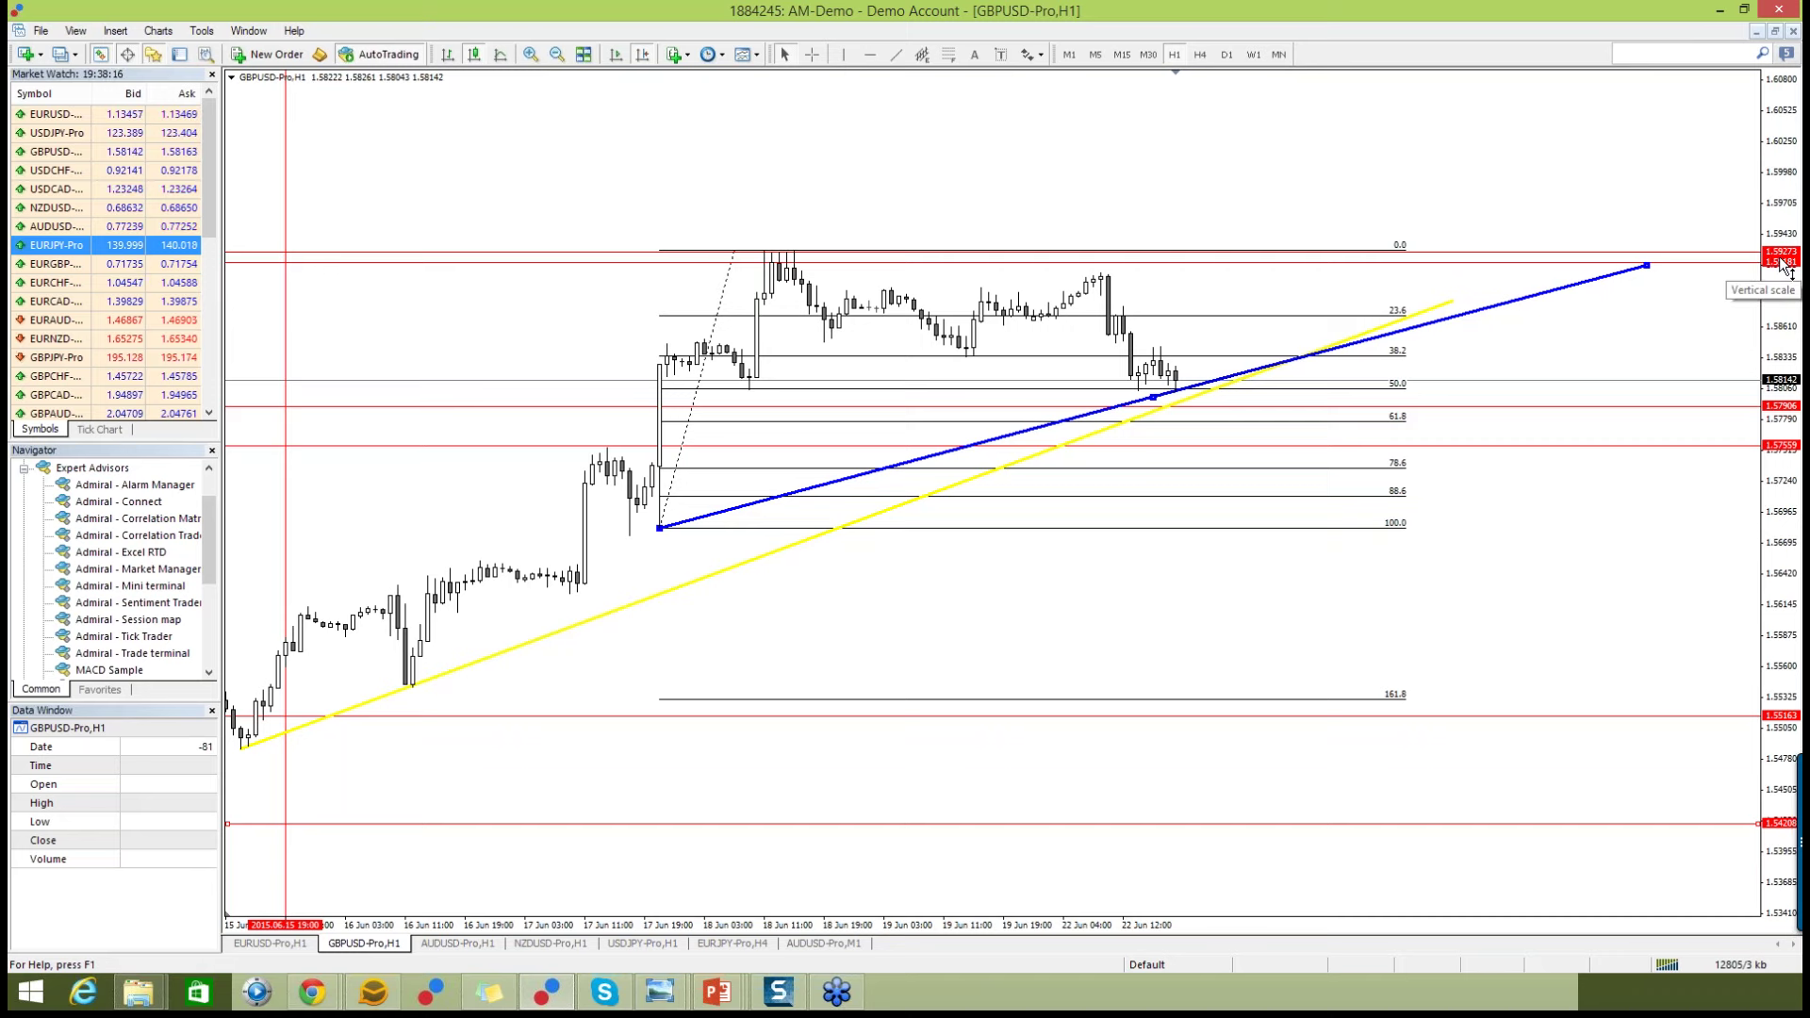
Switch to the PowerPoint slide show, advance to the AUD/USD market plan and strike through the Monetary Policy Meeting Minutes warning.
{"action": "left_click", "coordinate": [719, 992]}
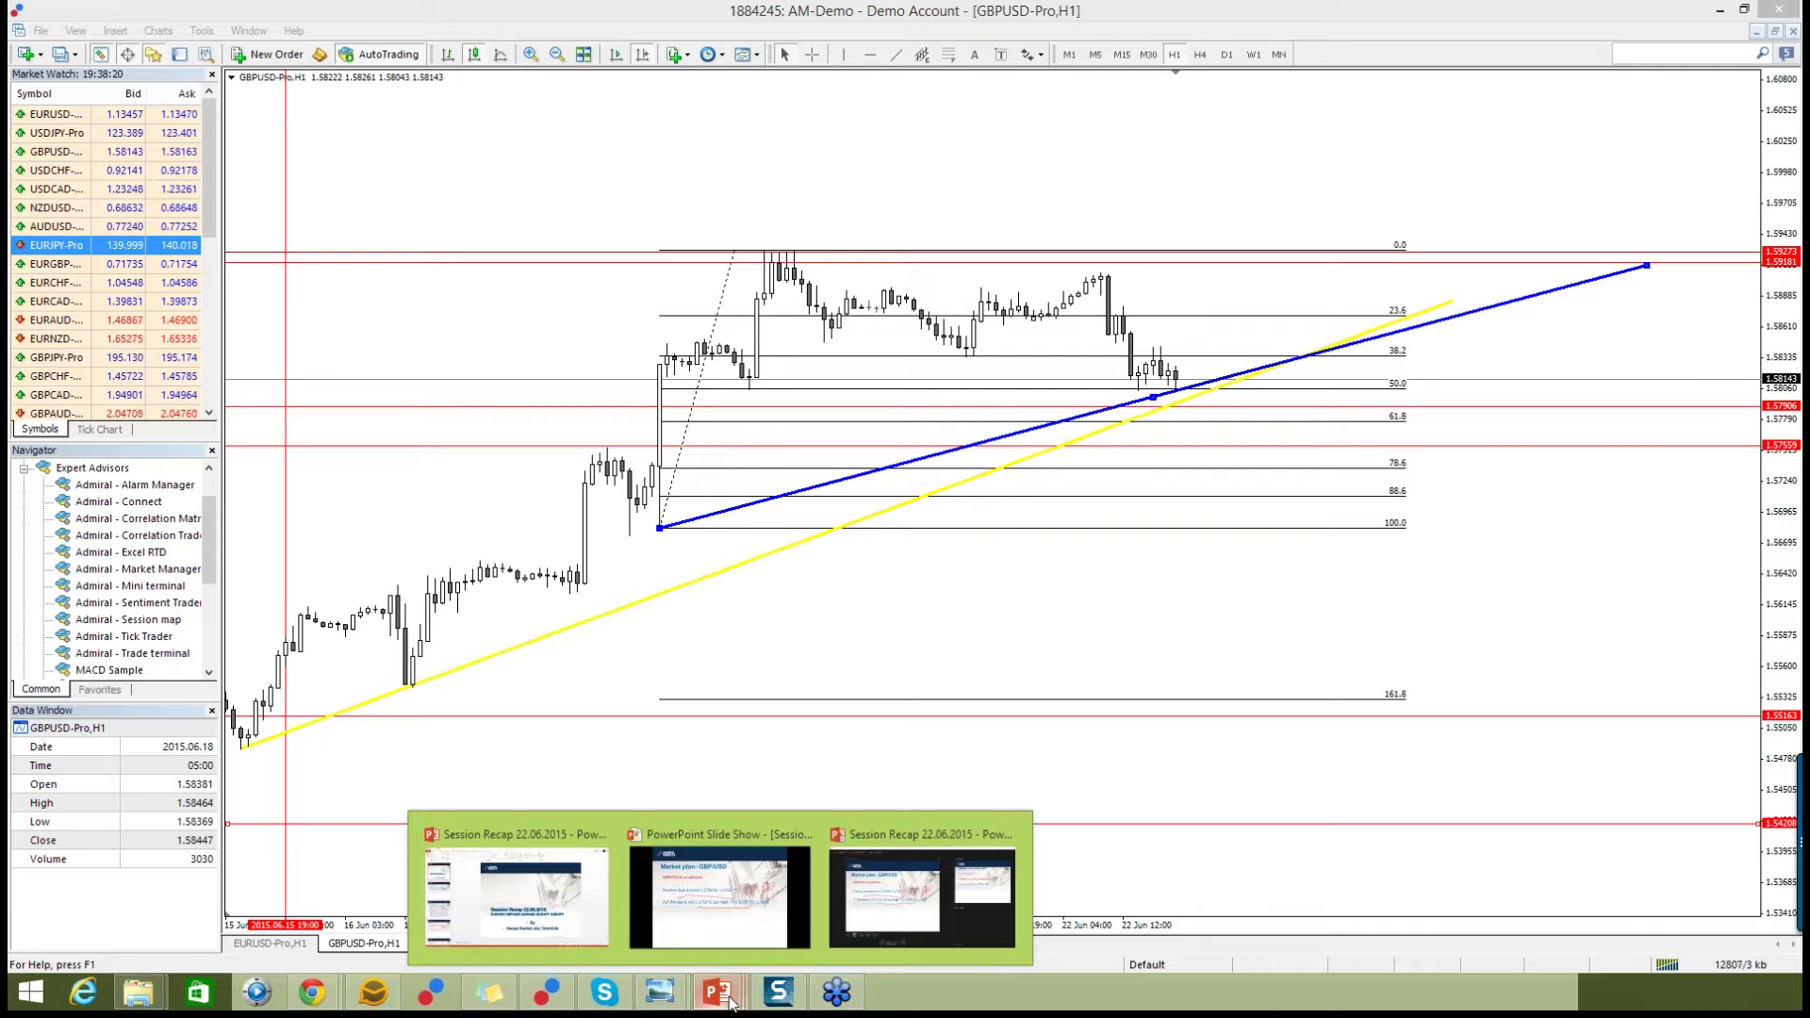
{"action": "left_click", "coordinate": [735, 904]}
{"action": "key", "text": "Right"}
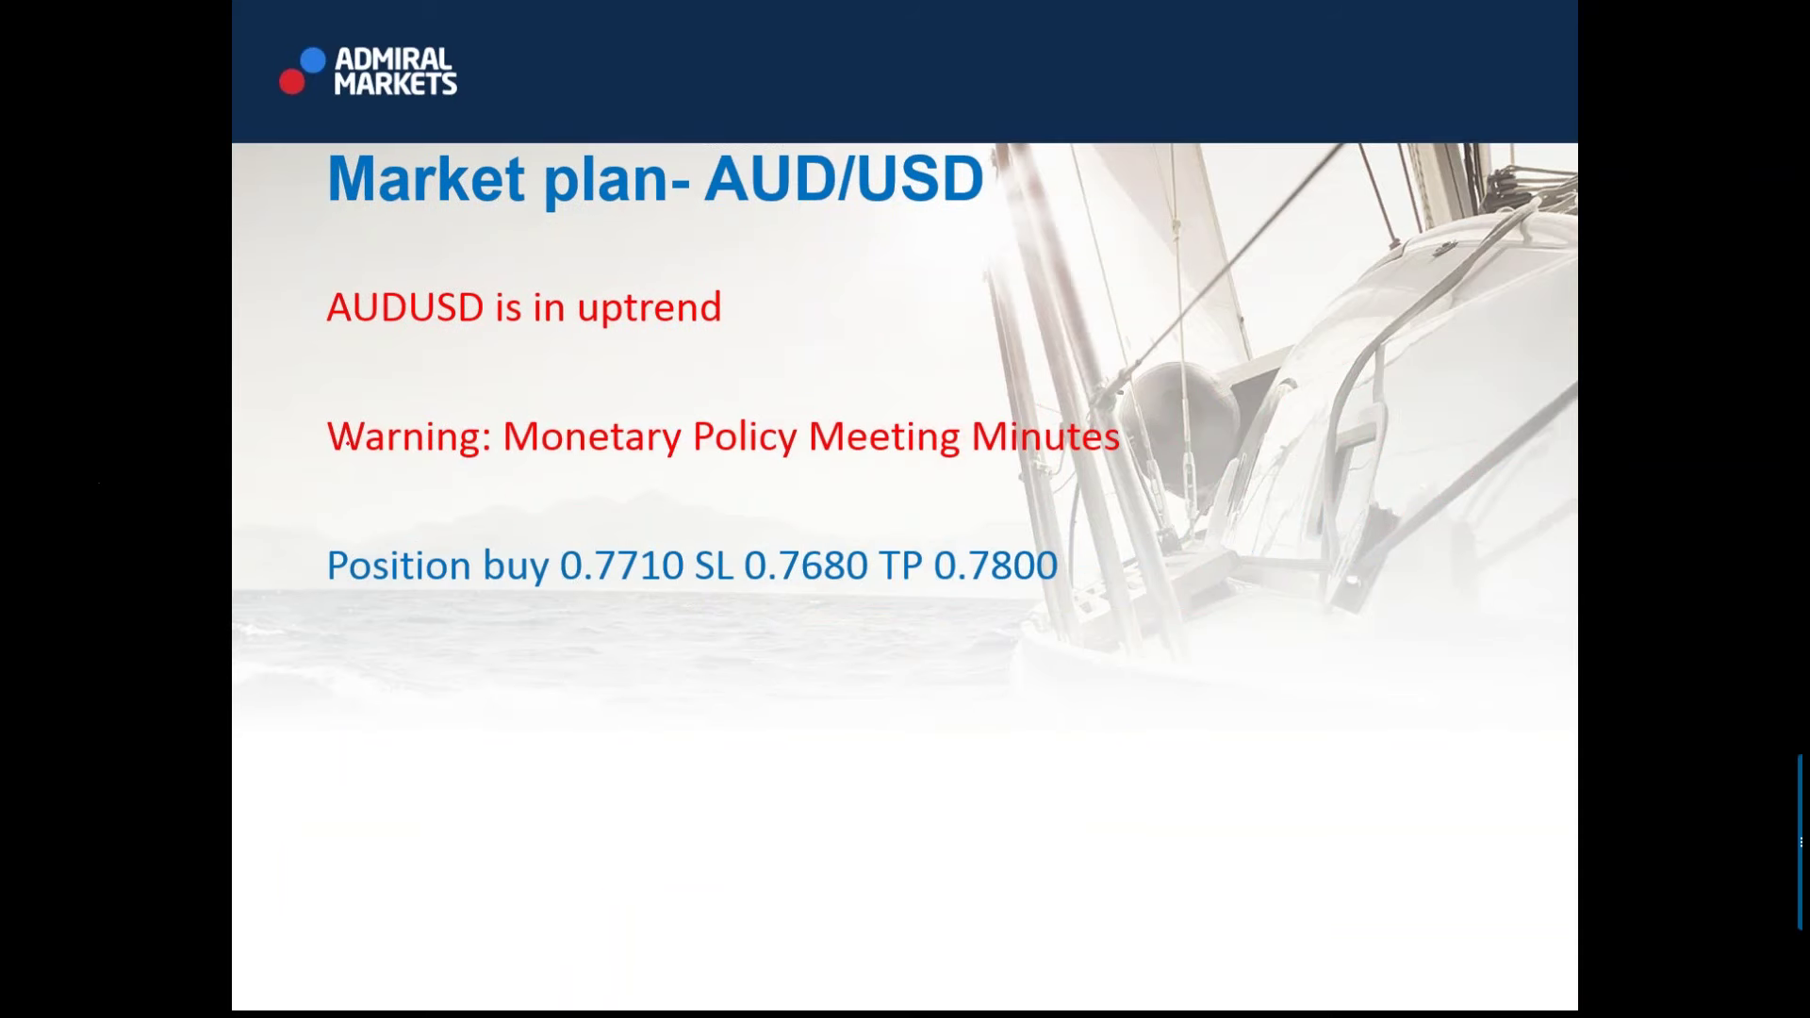
{"action": "mouse_move", "coordinate": [345, 441]}
{"action": "left_mouse_down"}
{"action": "mouse_move", "coordinate": [599, 420]}
{"action": "mouse_move", "coordinate": [768, 454]}
{"action": "mouse_move", "coordinate": [1122, 441]}
{"action": "mouse_move", "coordinate": [345, 435]}
{"action": "left_mouse_up"}
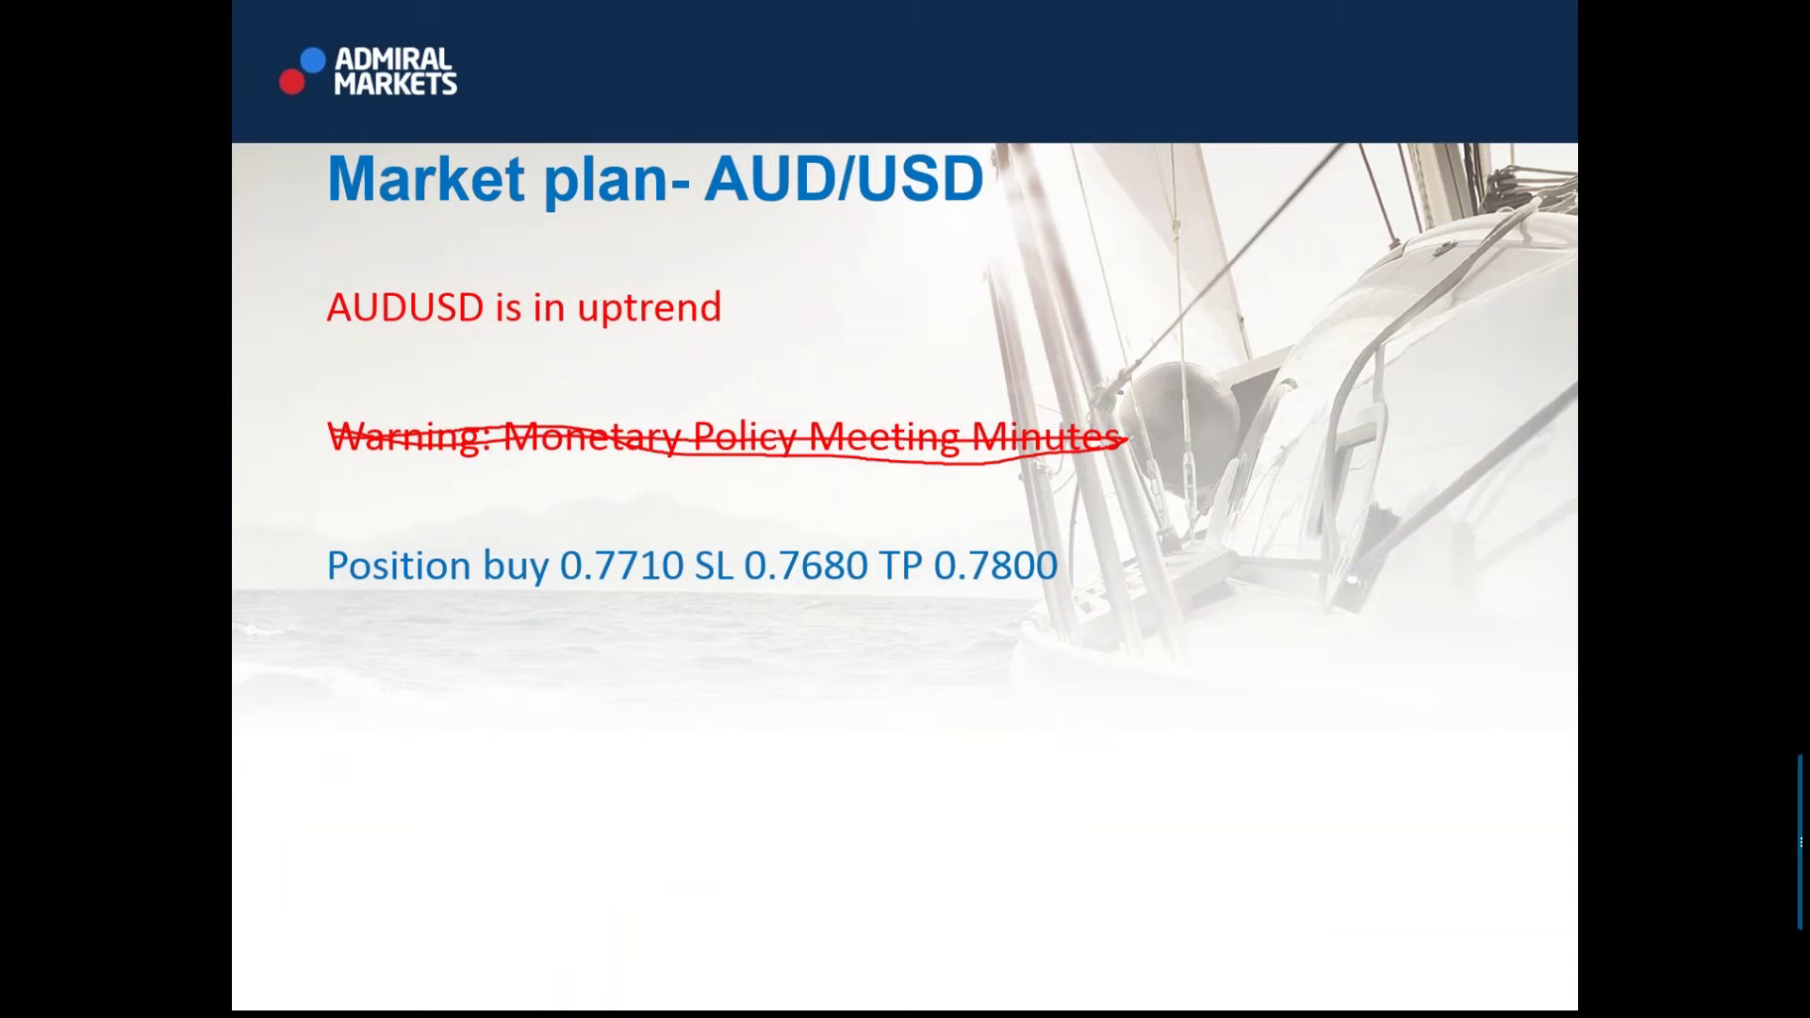
Switch to Chrome and examine the Forex Factory calendar events for 23 and 24 June.
{"action": "key", "text": "alt+Tab"}
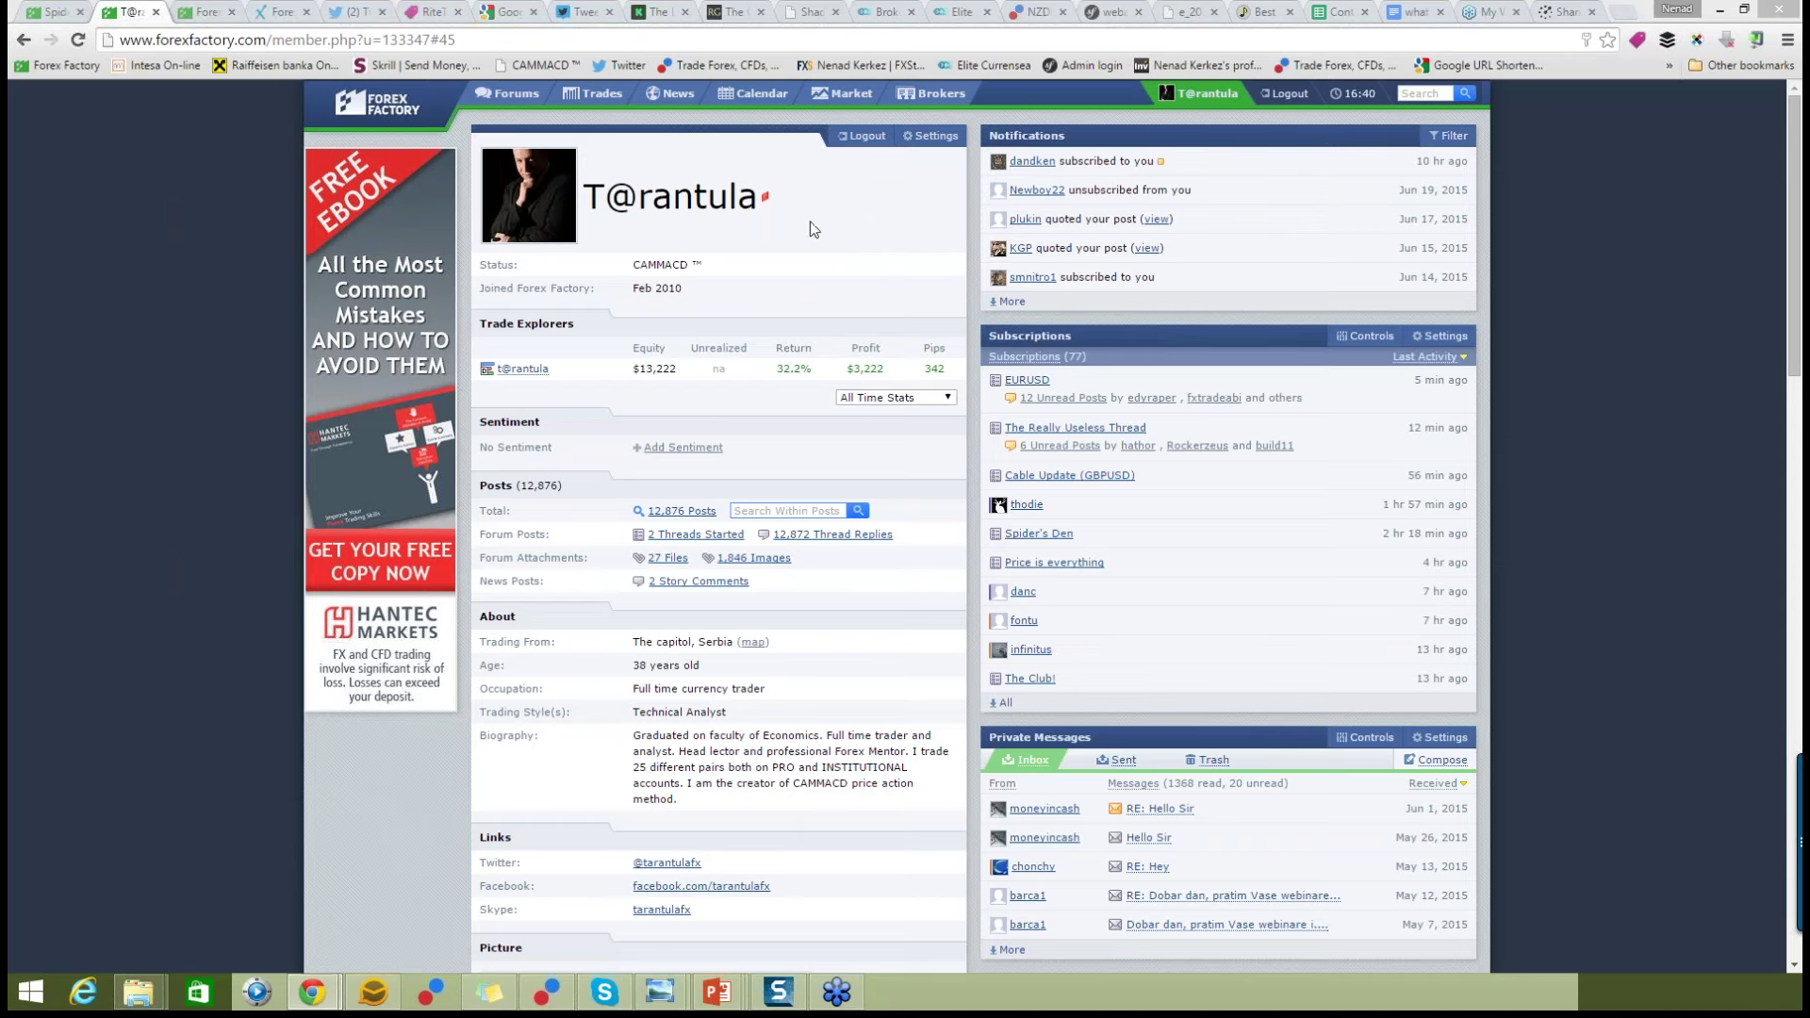
{"action": "scroll", "coordinate": [814, 229], "scroll_direction": "down", "scroll_amount": 1}
{"action": "scroll", "coordinate": [808, 231], "scroll_direction": "down", "scroll_amount": 3}
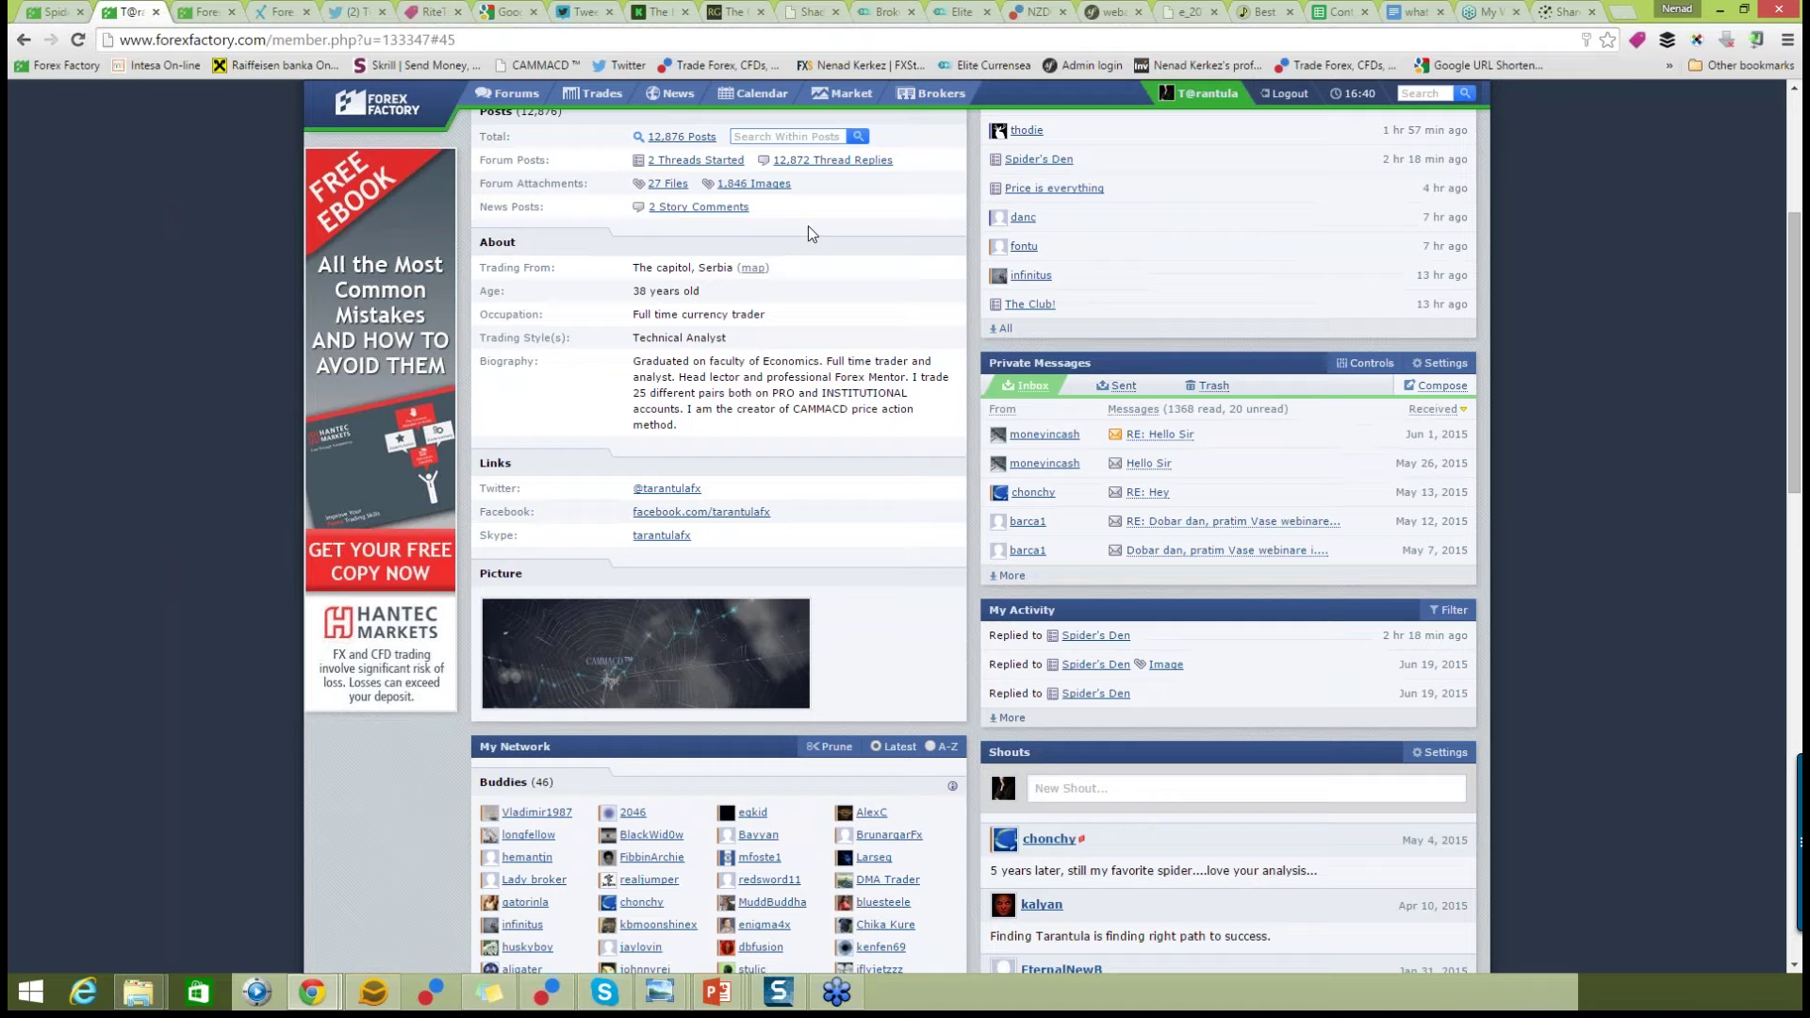
{"action": "scroll", "coordinate": [807, 234], "scroll_direction": "down", "scroll_amount": 3}
{"action": "scroll", "coordinate": [807, 234], "scroll_direction": "down", "scroll_amount": 2}
{"action": "scroll", "coordinate": [820, 235], "scroll_direction": "up", "scroll_amount": 9}
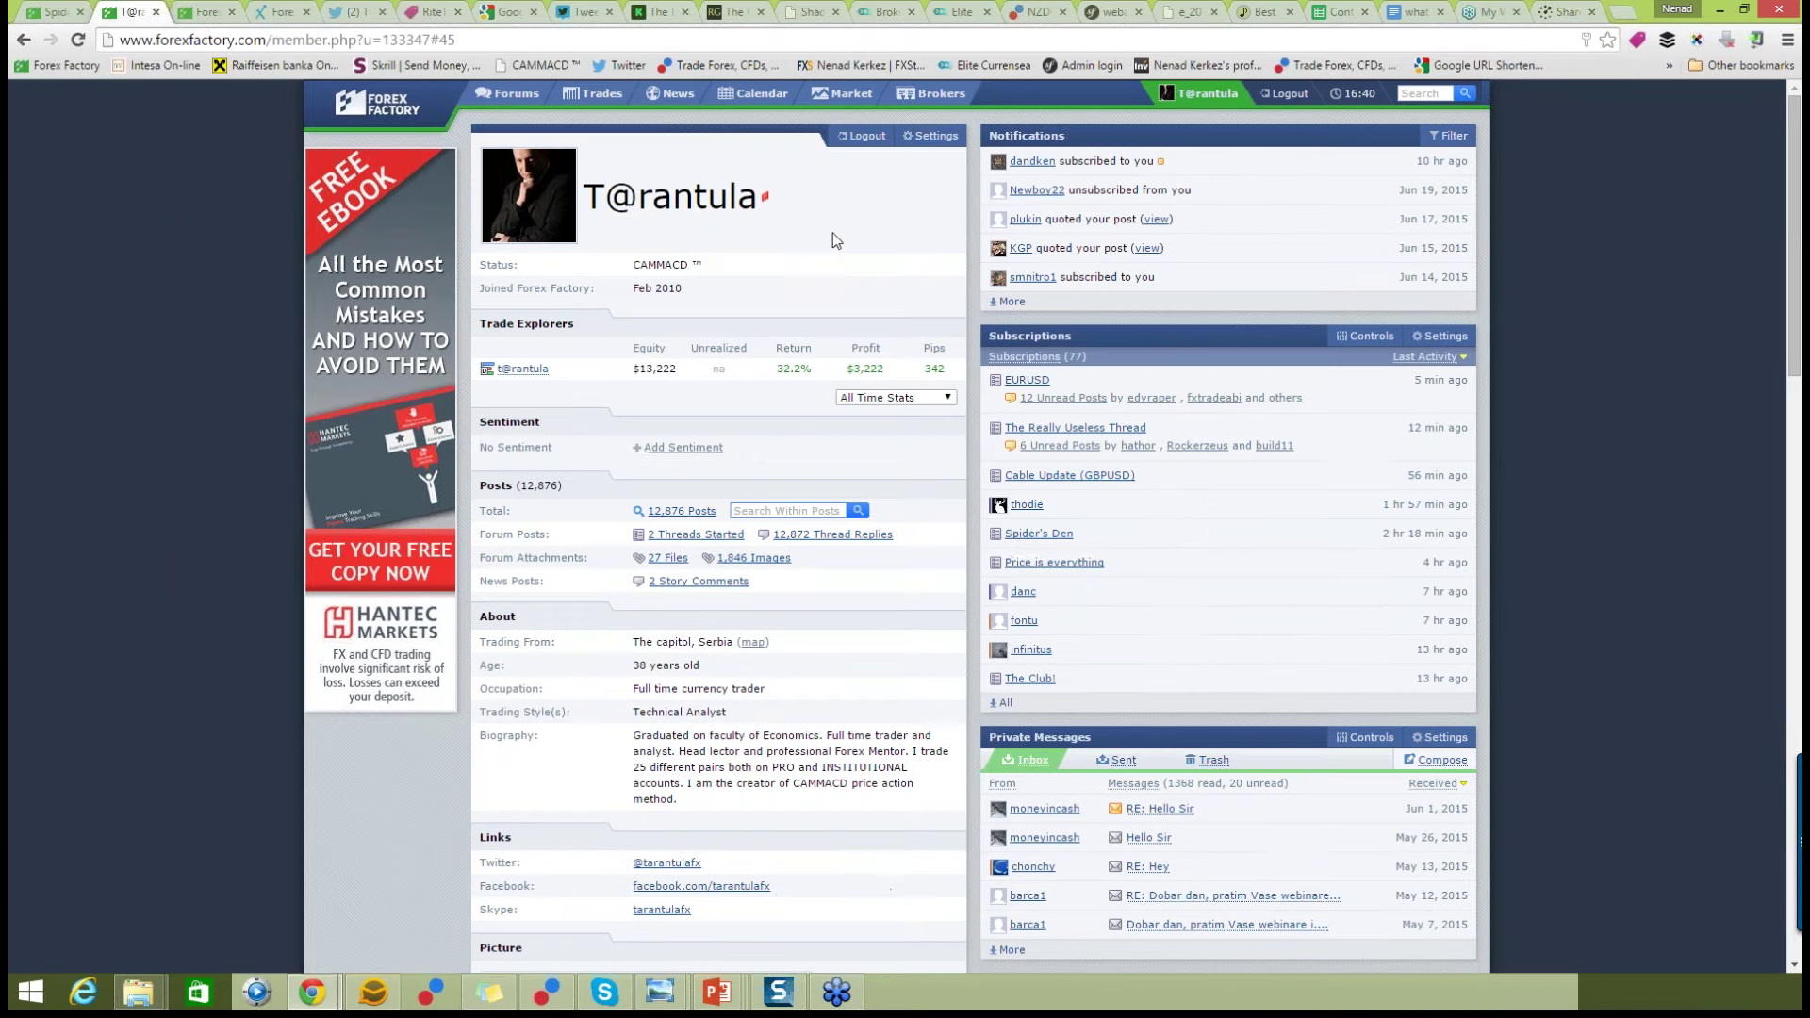
{"action": "left_click", "coordinate": [771, 105]}
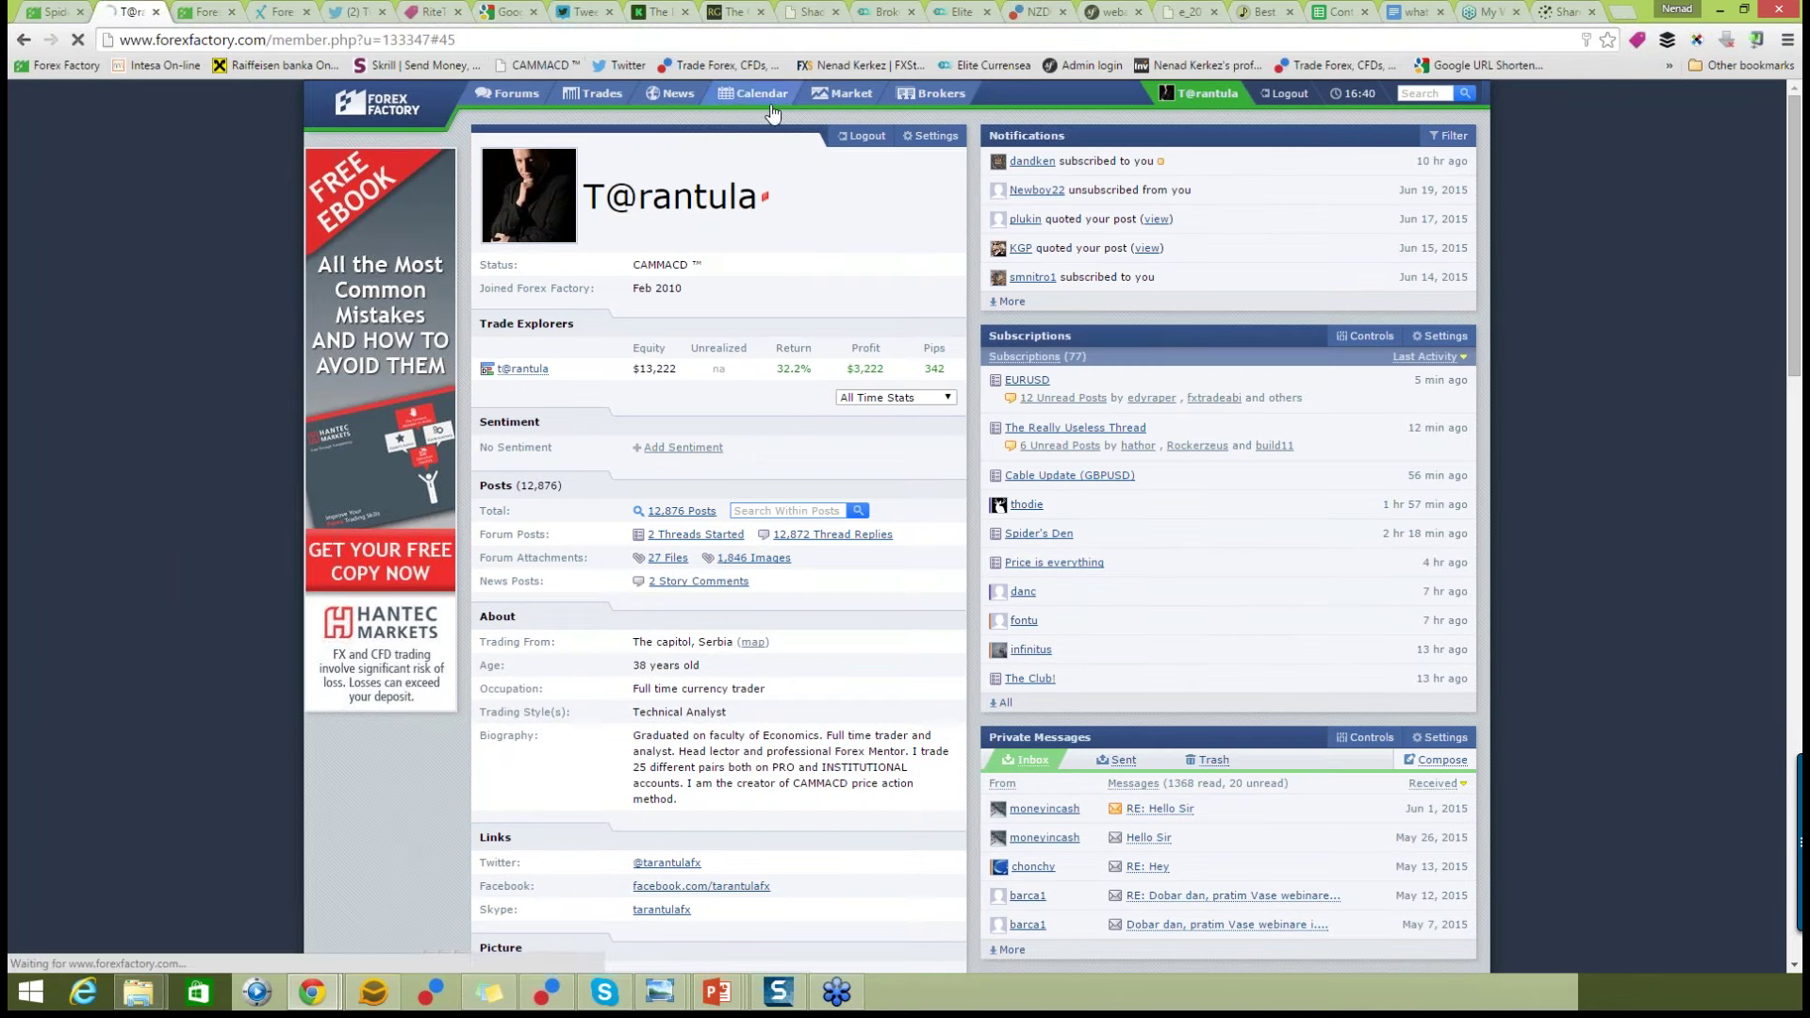
{"action": "scroll", "coordinate": [1346, 240], "scroll_direction": "down", "scroll_amount": 2}
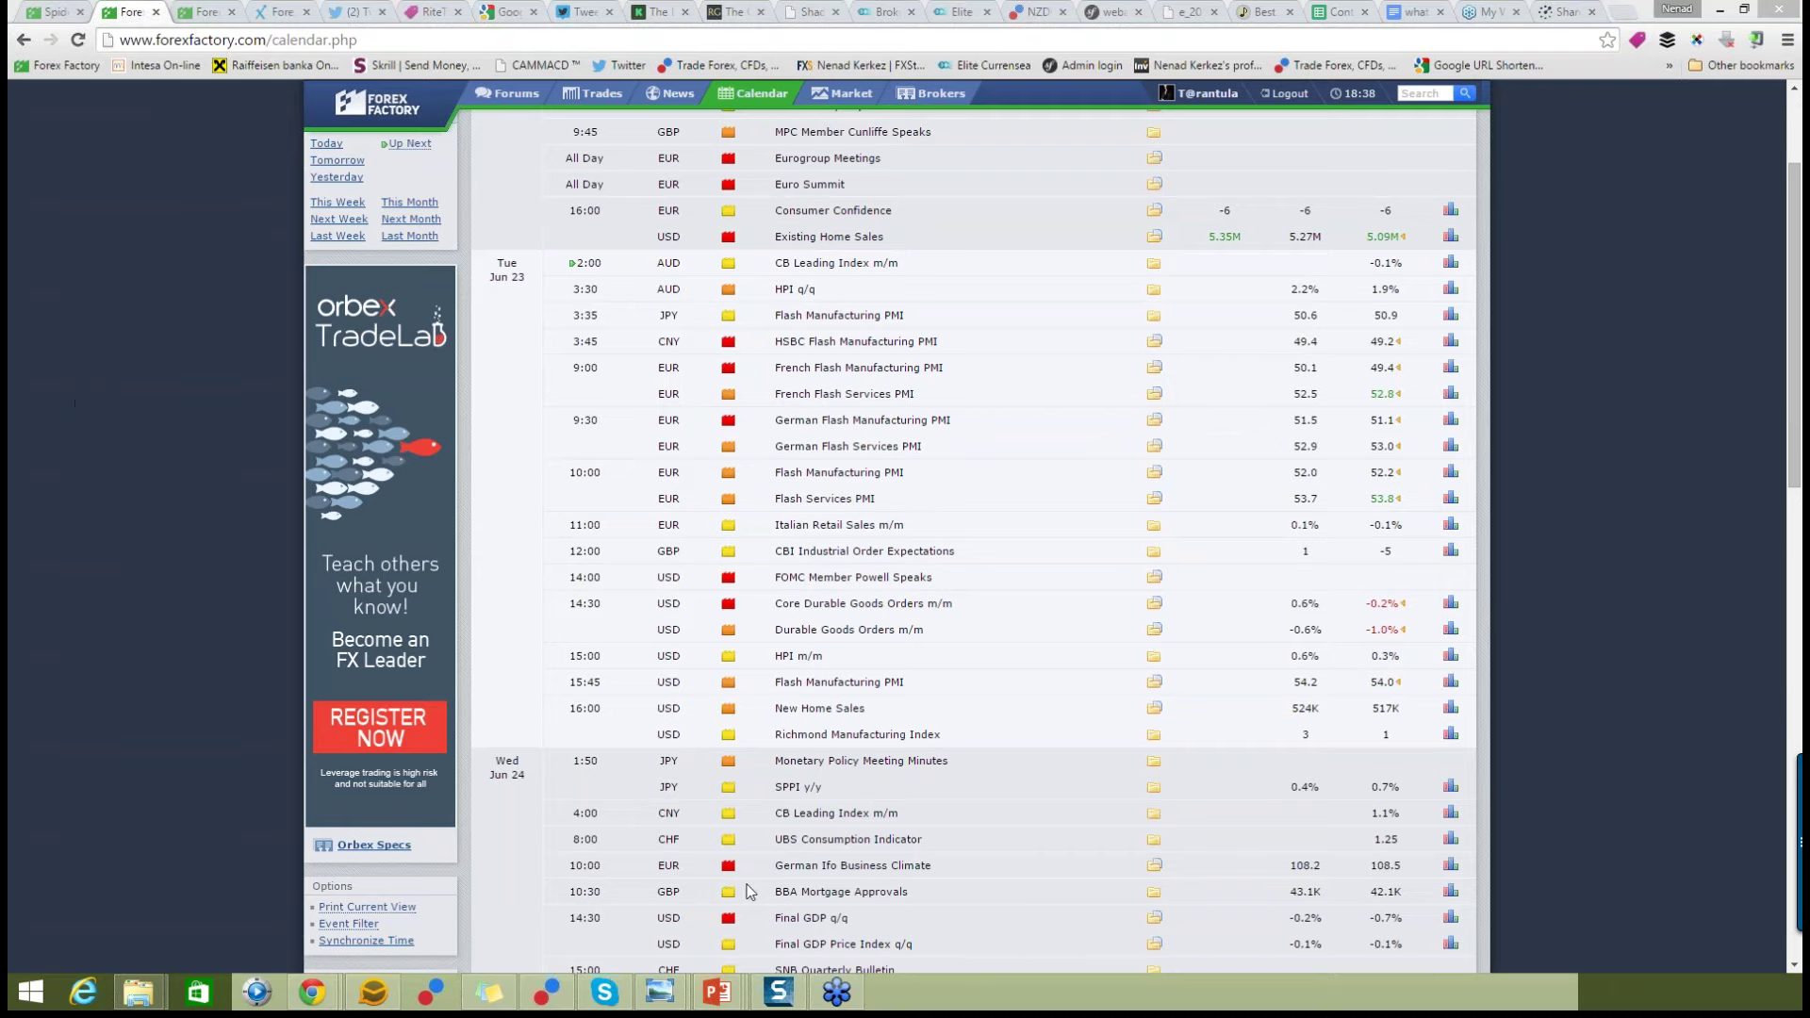
Return to the PowerPoint slide show, handwrite 1.5930 below the GBP/USD market plan and bracket the handwritten 1.6000 target.
{"action": "mouse_move", "coordinate": [717, 992]}
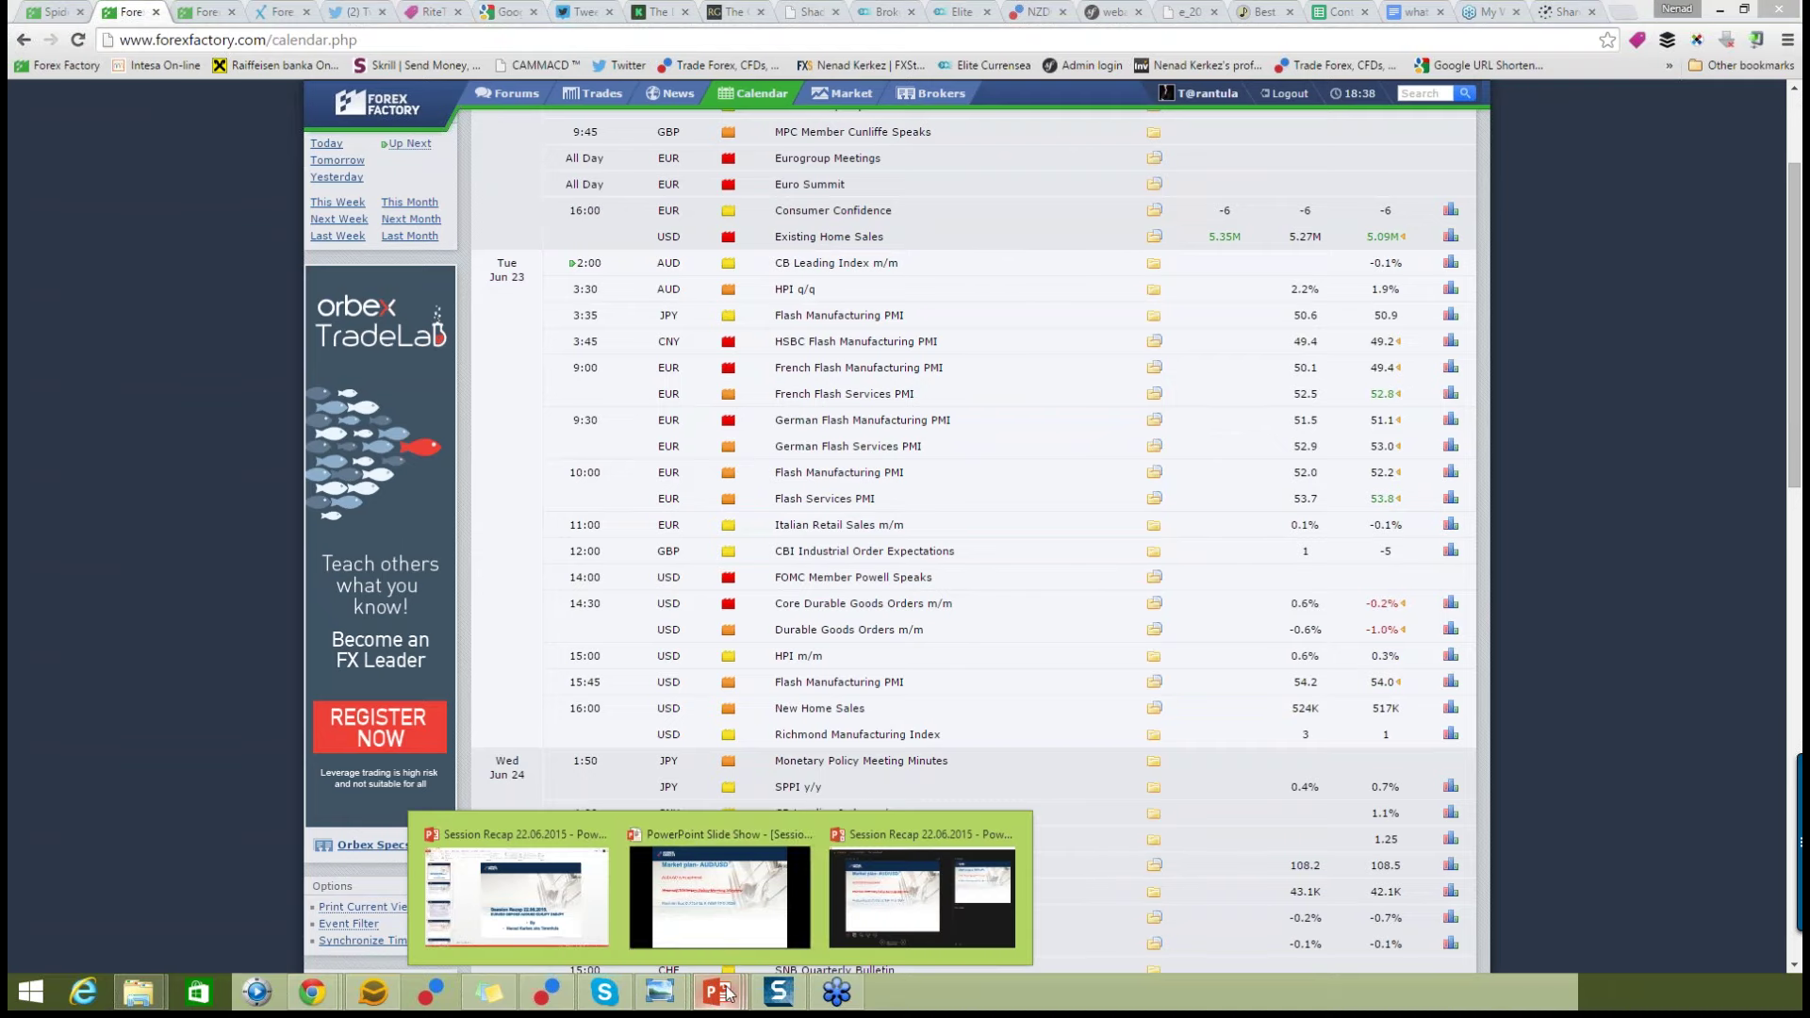
{"action": "left_click", "coordinate": [726, 931]}
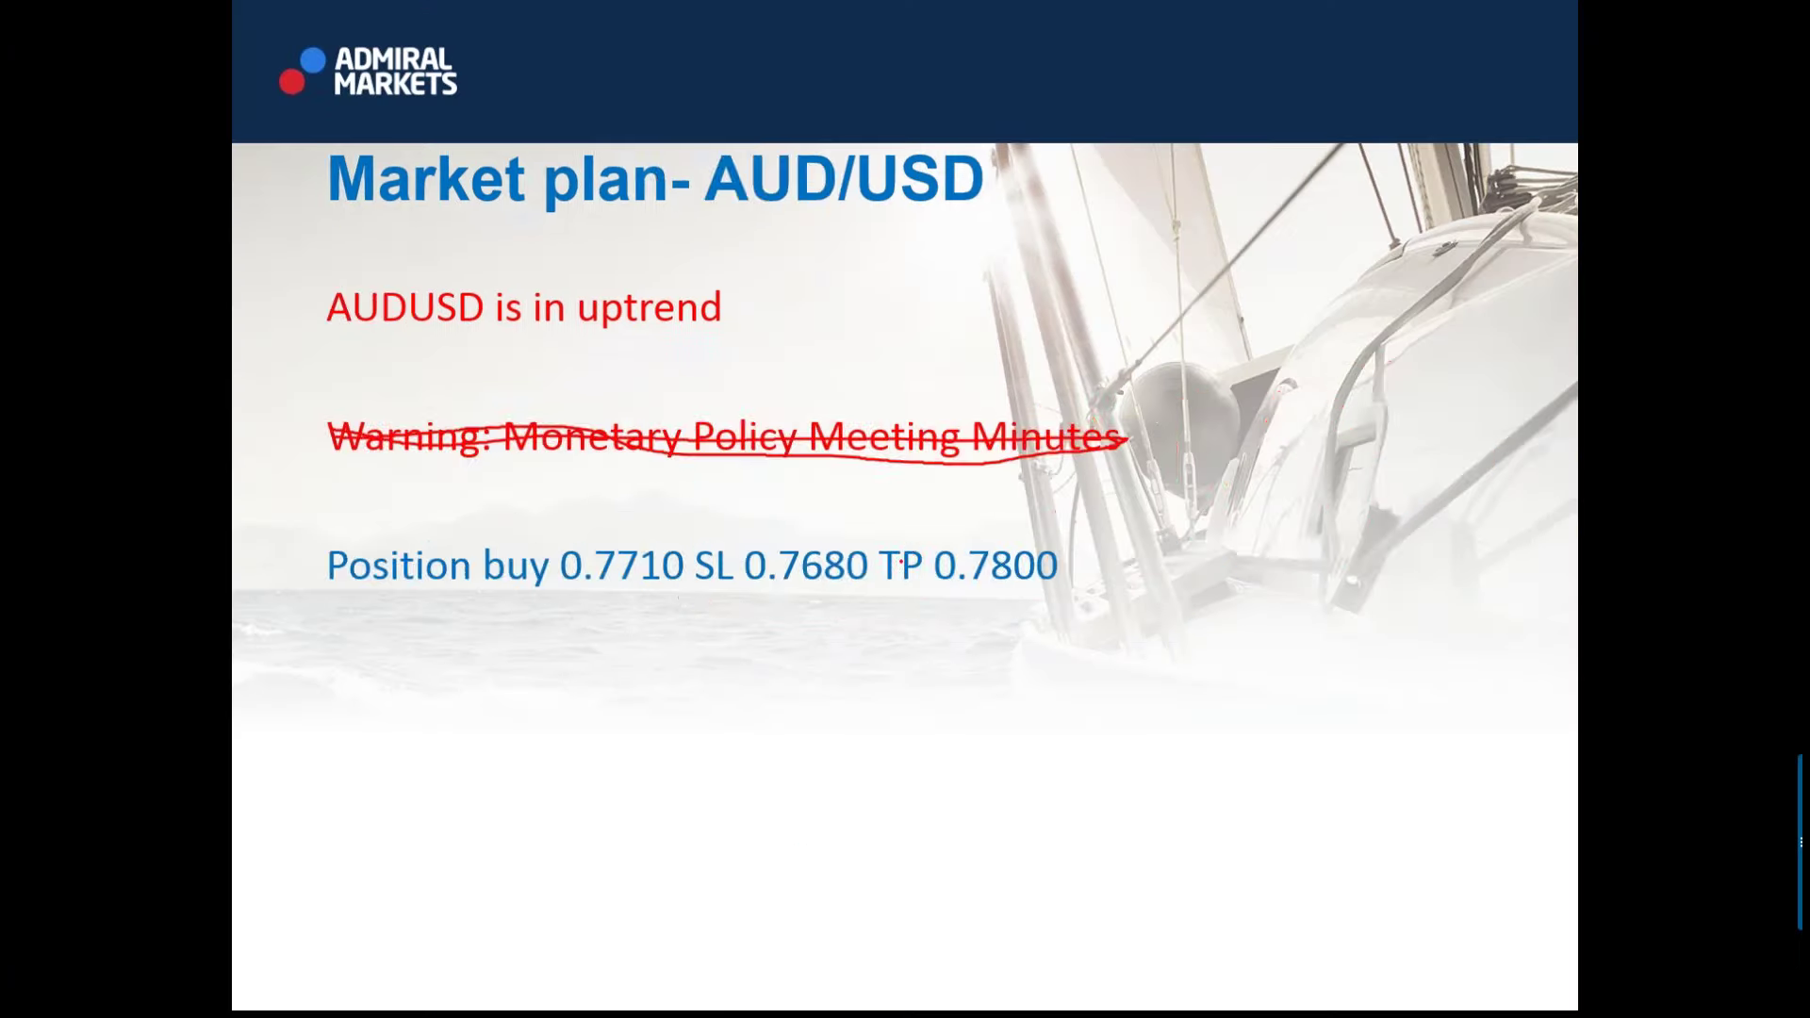
{"action": "key", "text": "Right"}
{"action": "mouse_move", "coordinate": [584, 810]}
{"action": "left_mouse_down"}
{"action": "mouse_move", "coordinate": [613, 747]}
{"action": "mouse_move", "coordinate": [647, 878]}
{"action": "left_mouse_up"}
{"action": "mouse_move", "coordinate": [688, 736]}
{"action": "left_mouse_down"}
{"action": "mouse_move", "coordinate": [713, 813]}
{"action": "mouse_move", "coordinate": [692, 828]}
{"action": "mouse_move", "coordinate": [727, 705]}
{"action": "mouse_move", "coordinate": [762, 723]}
{"action": "mouse_move", "coordinate": [828, 715]}
{"action": "mouse_move", "coordinate": [797, 866]}
{"action": "left_mouse_up"}
{"action": "mouse_move", "coordinate": [870, 718]}
{"action": "left_mouse_down"}
{"action": "mouse_move", "coordinate": [928, 733]}
{"action": "mouse_move", "coordinate": [910, 845]}
{"action": "left_mouse_up"}
{"action": "left_click_drag", "start_coordinate": [1098, 742], "coordinate": [1051, 714]}
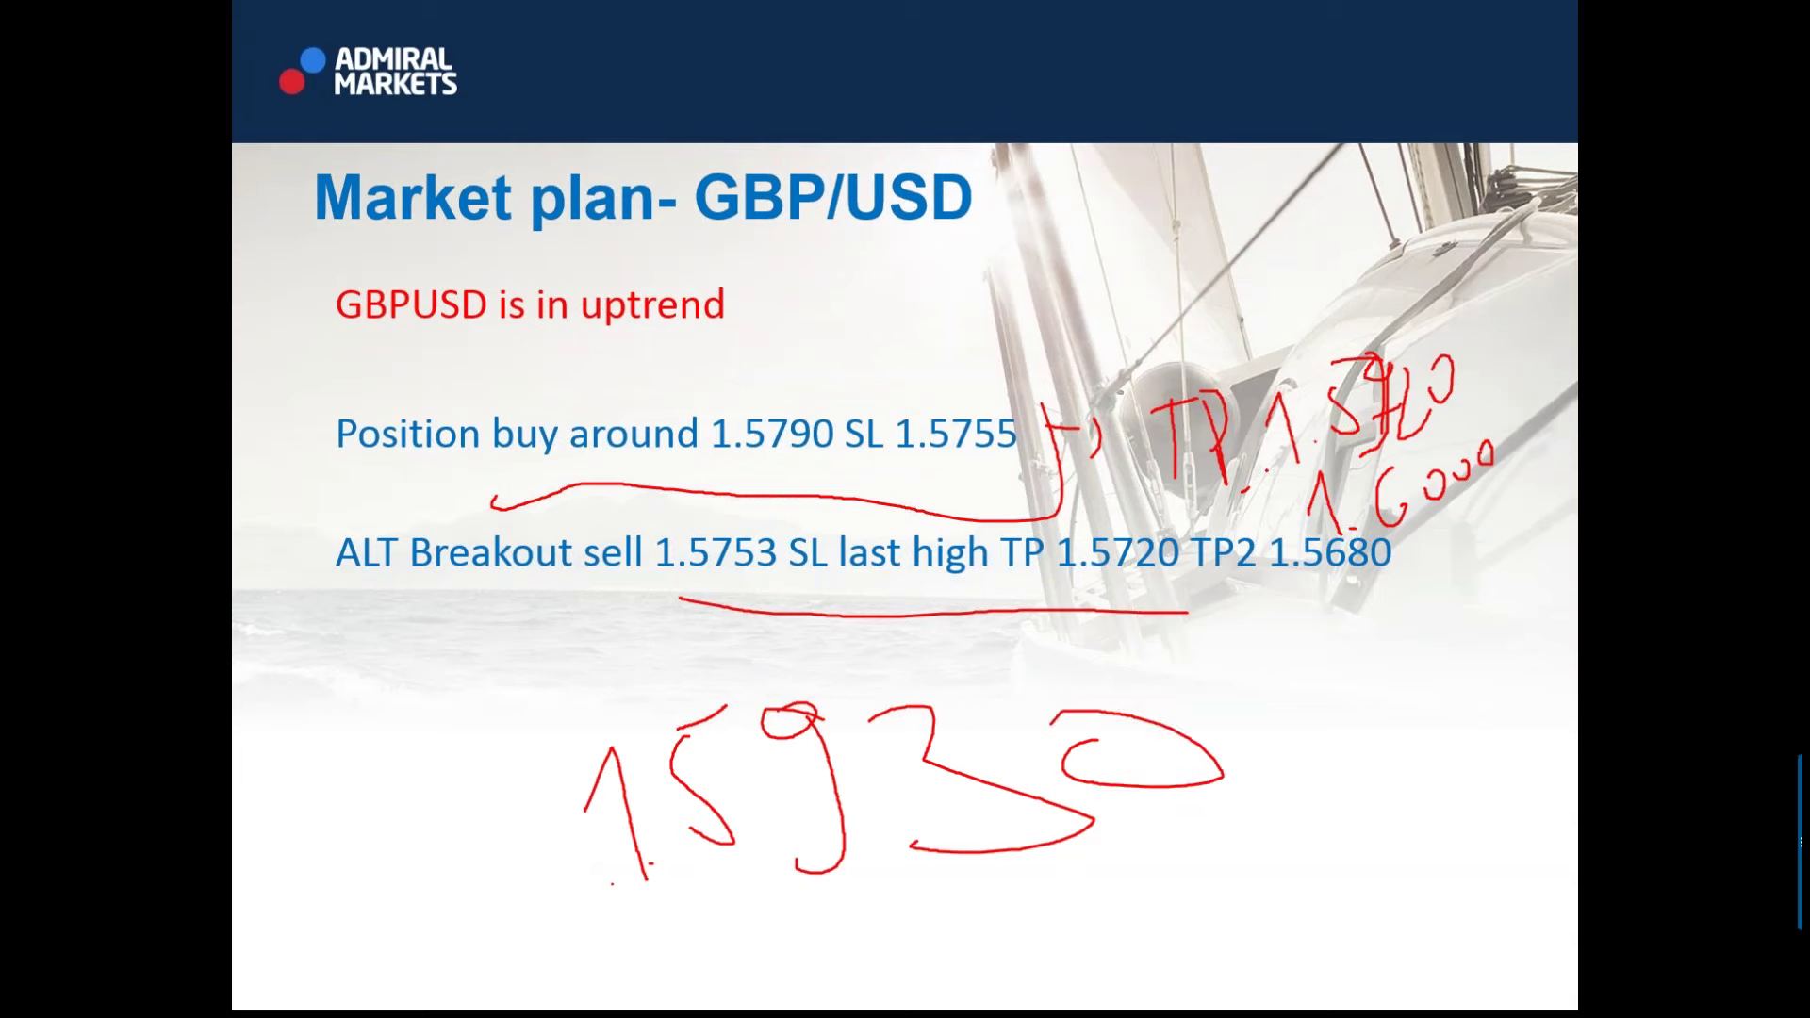
{"action": "mouse_move", "coordinate": [1270, 475]}
{"action": "left_mouse_down"}
{"action": "mouse_move", "coordinate": [1287, 531]}
{"action": "mouse_move", "coordinate": [1502, 578]}
{"action": "left_mouse_up"}
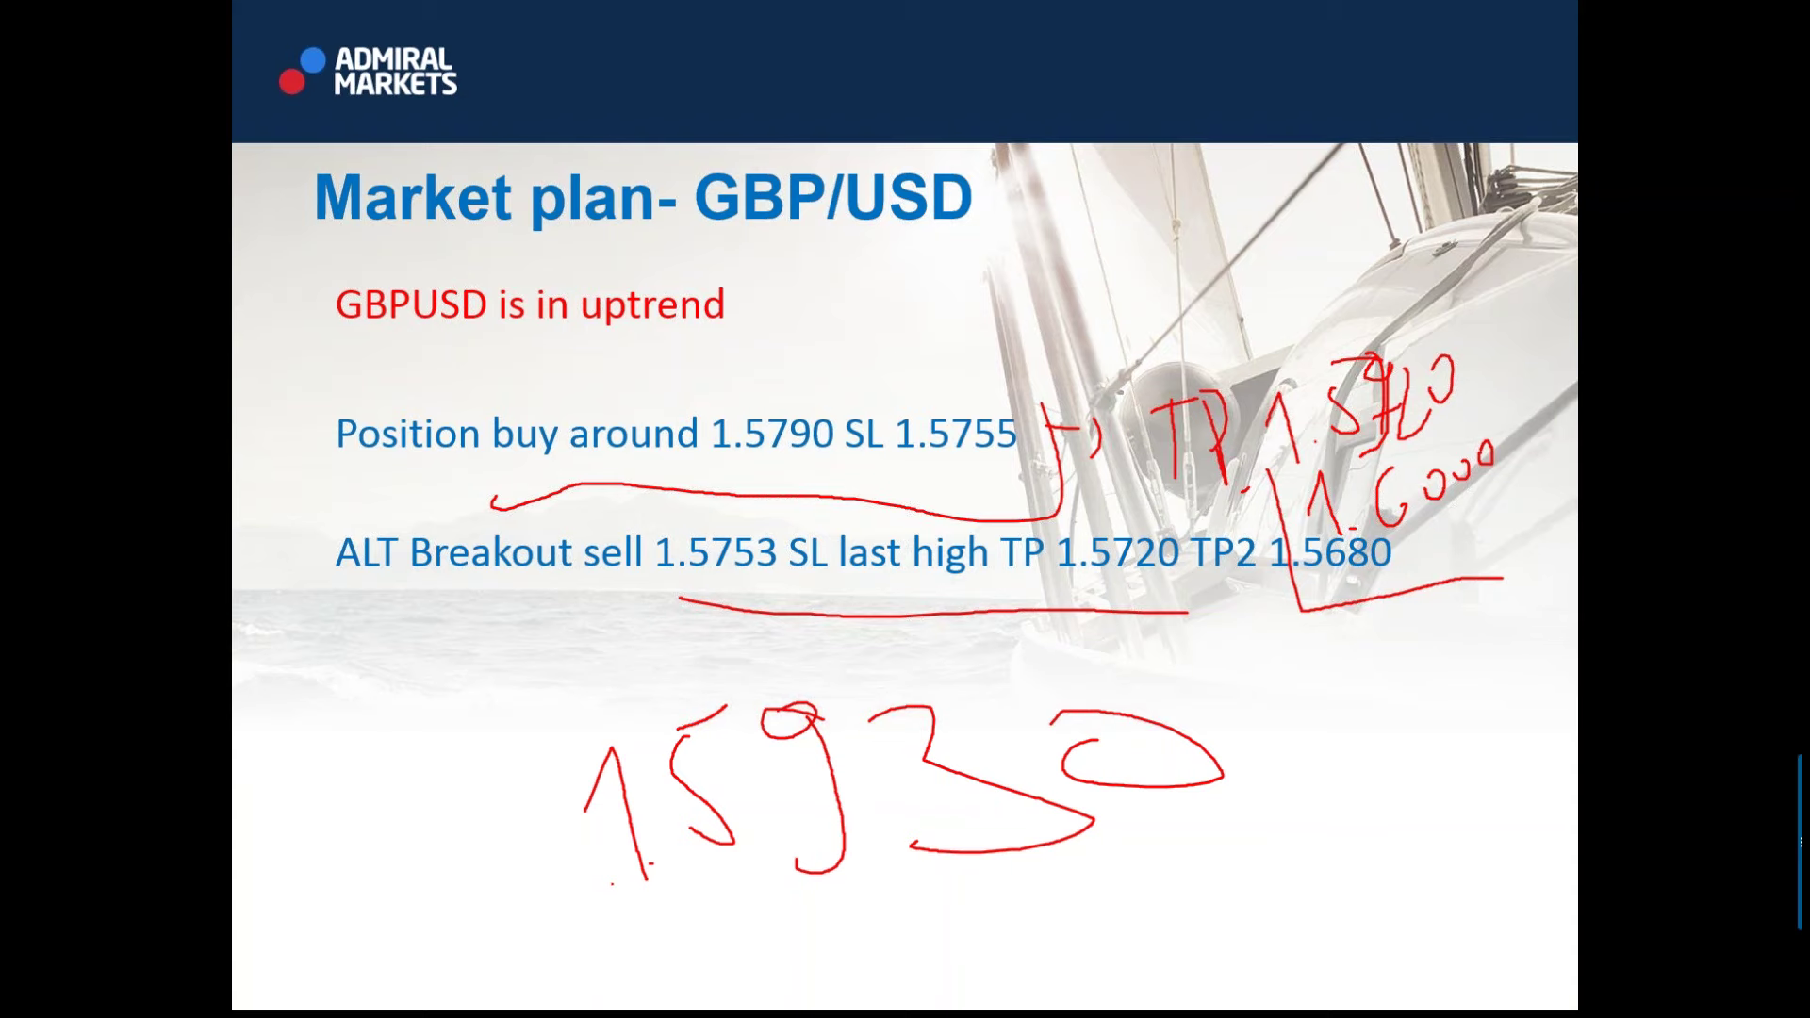
Switch to Chrome, open the "AUDUSD confluence could be used for new shorts" article and enlarge its chart.
{"action": "key", "text": "alt+Tab"}
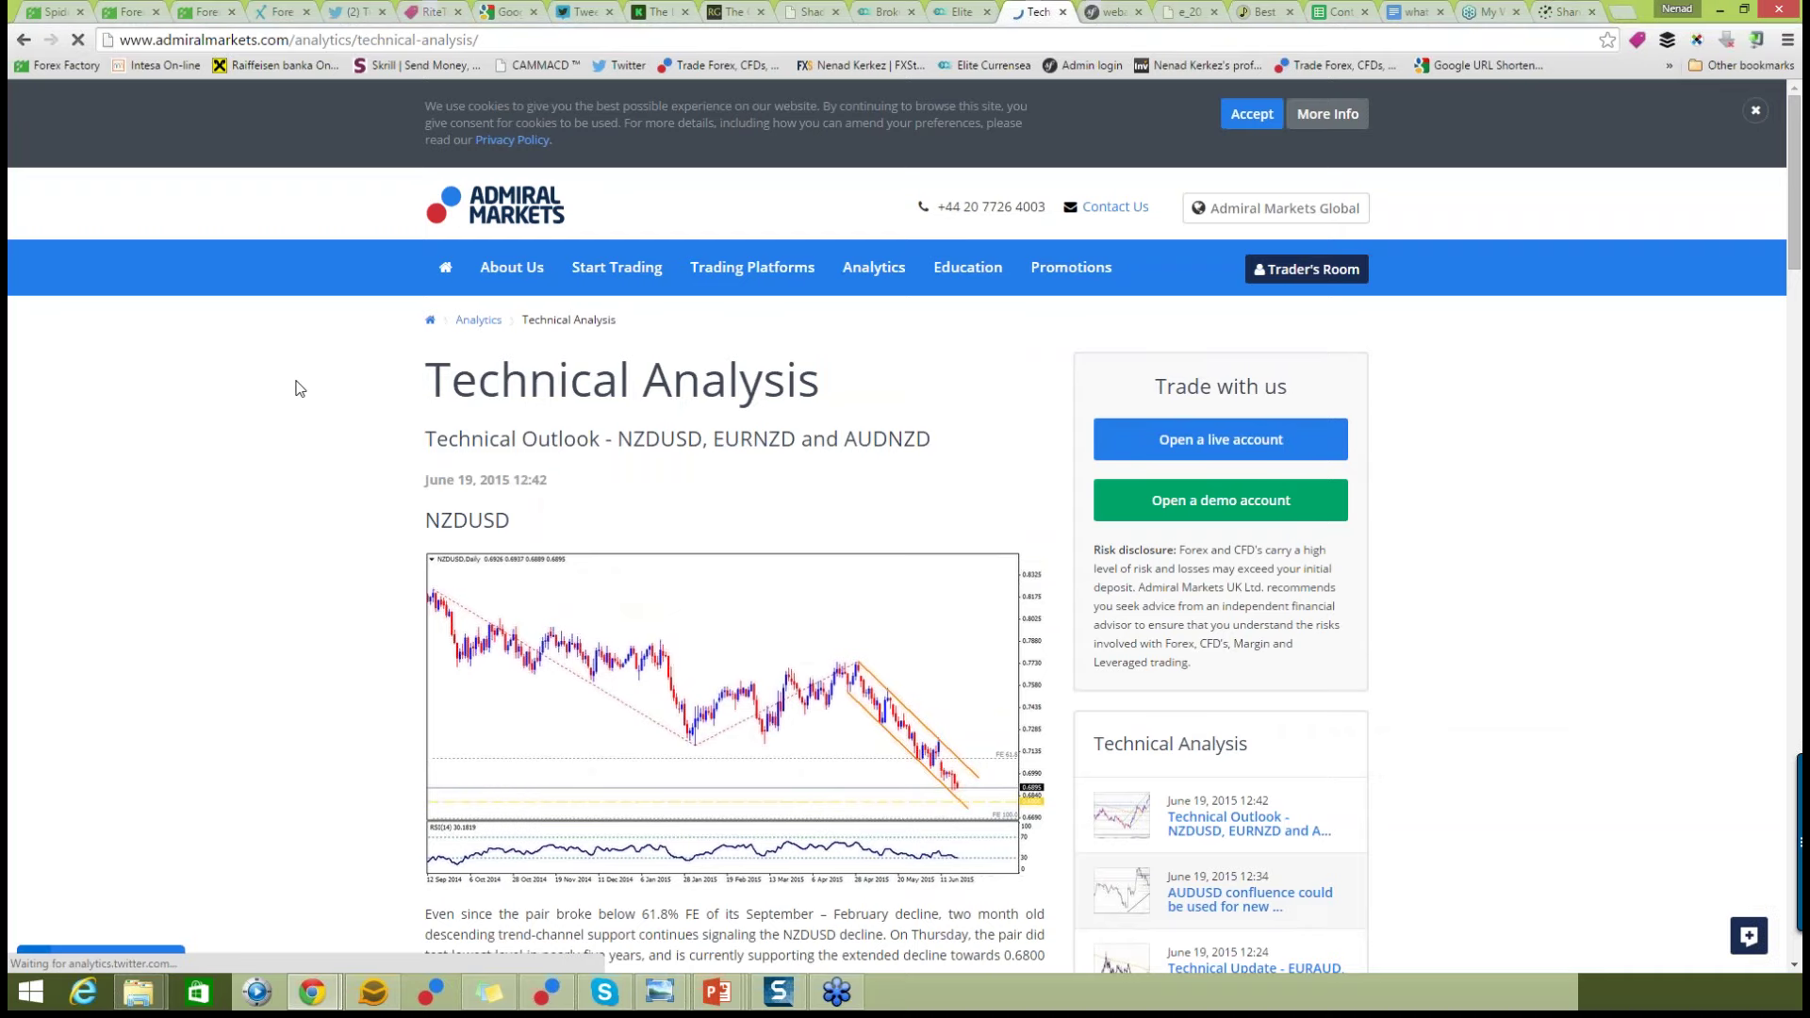
{"action": "scroll", "coordinate": [300, 392], "scroll_direction": "down", "scroll_amount": 8}
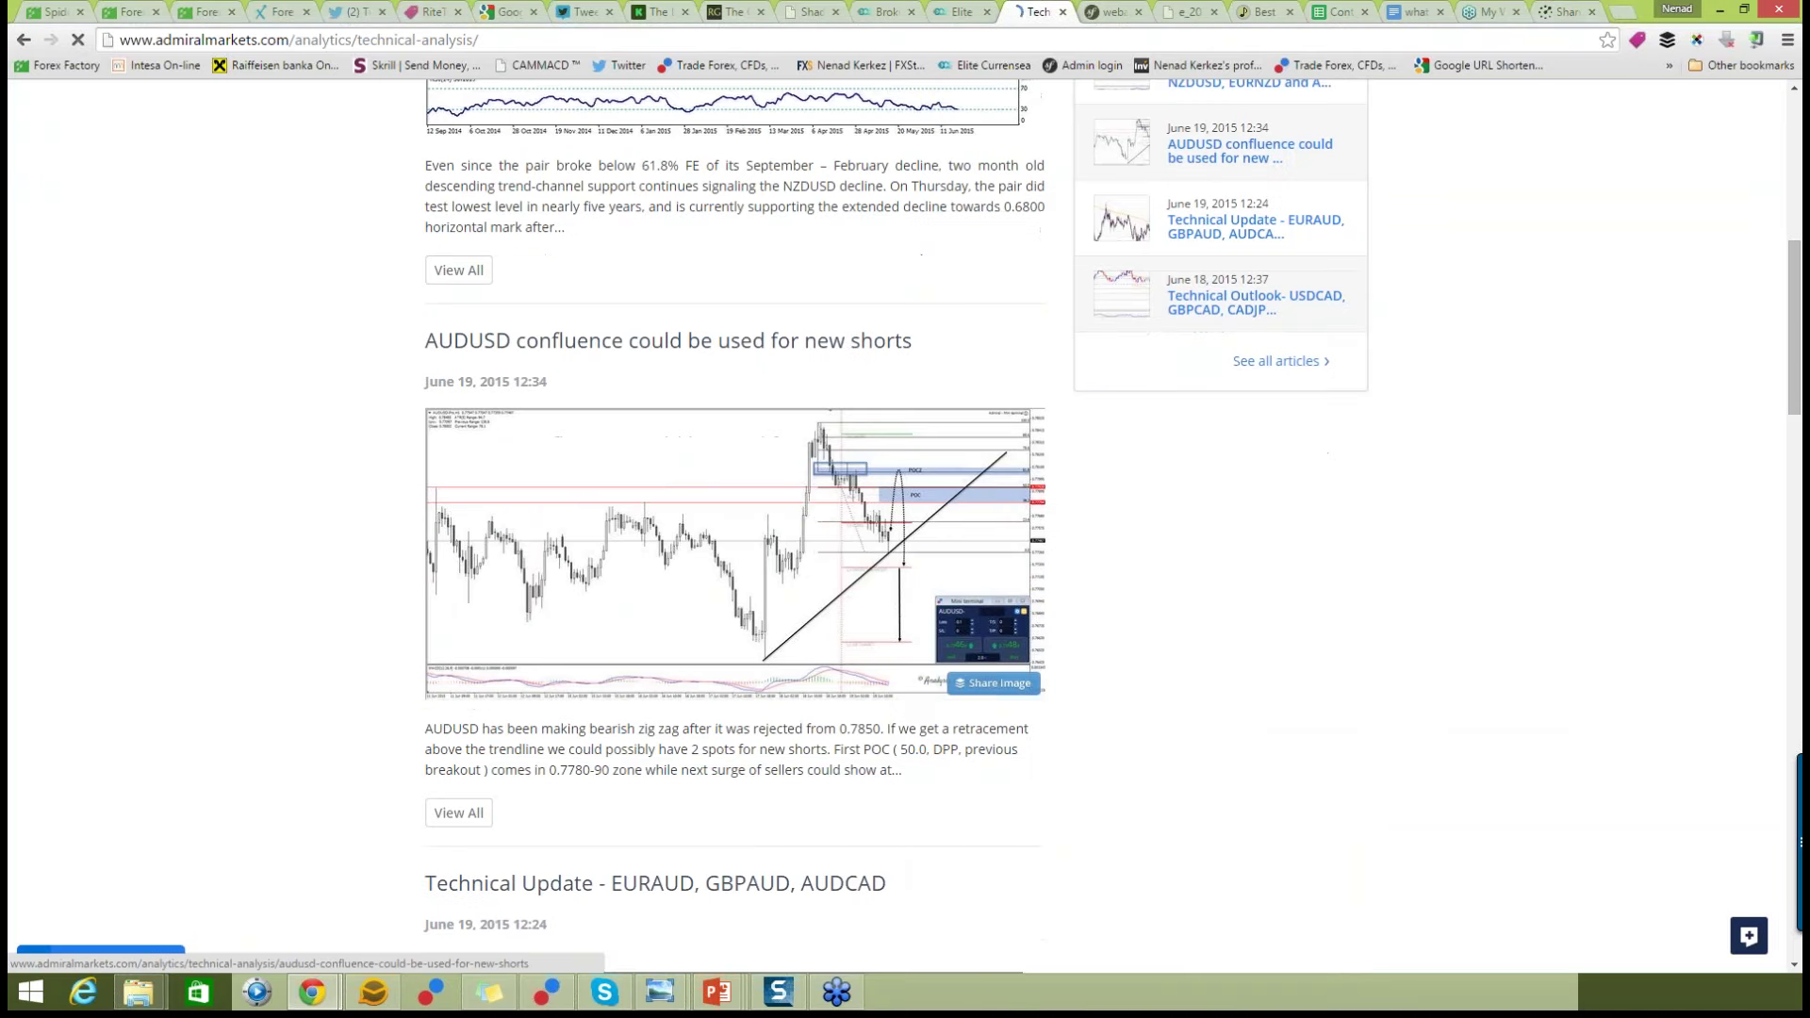
{"action": "left_click", "coordinate": [720, 544]}
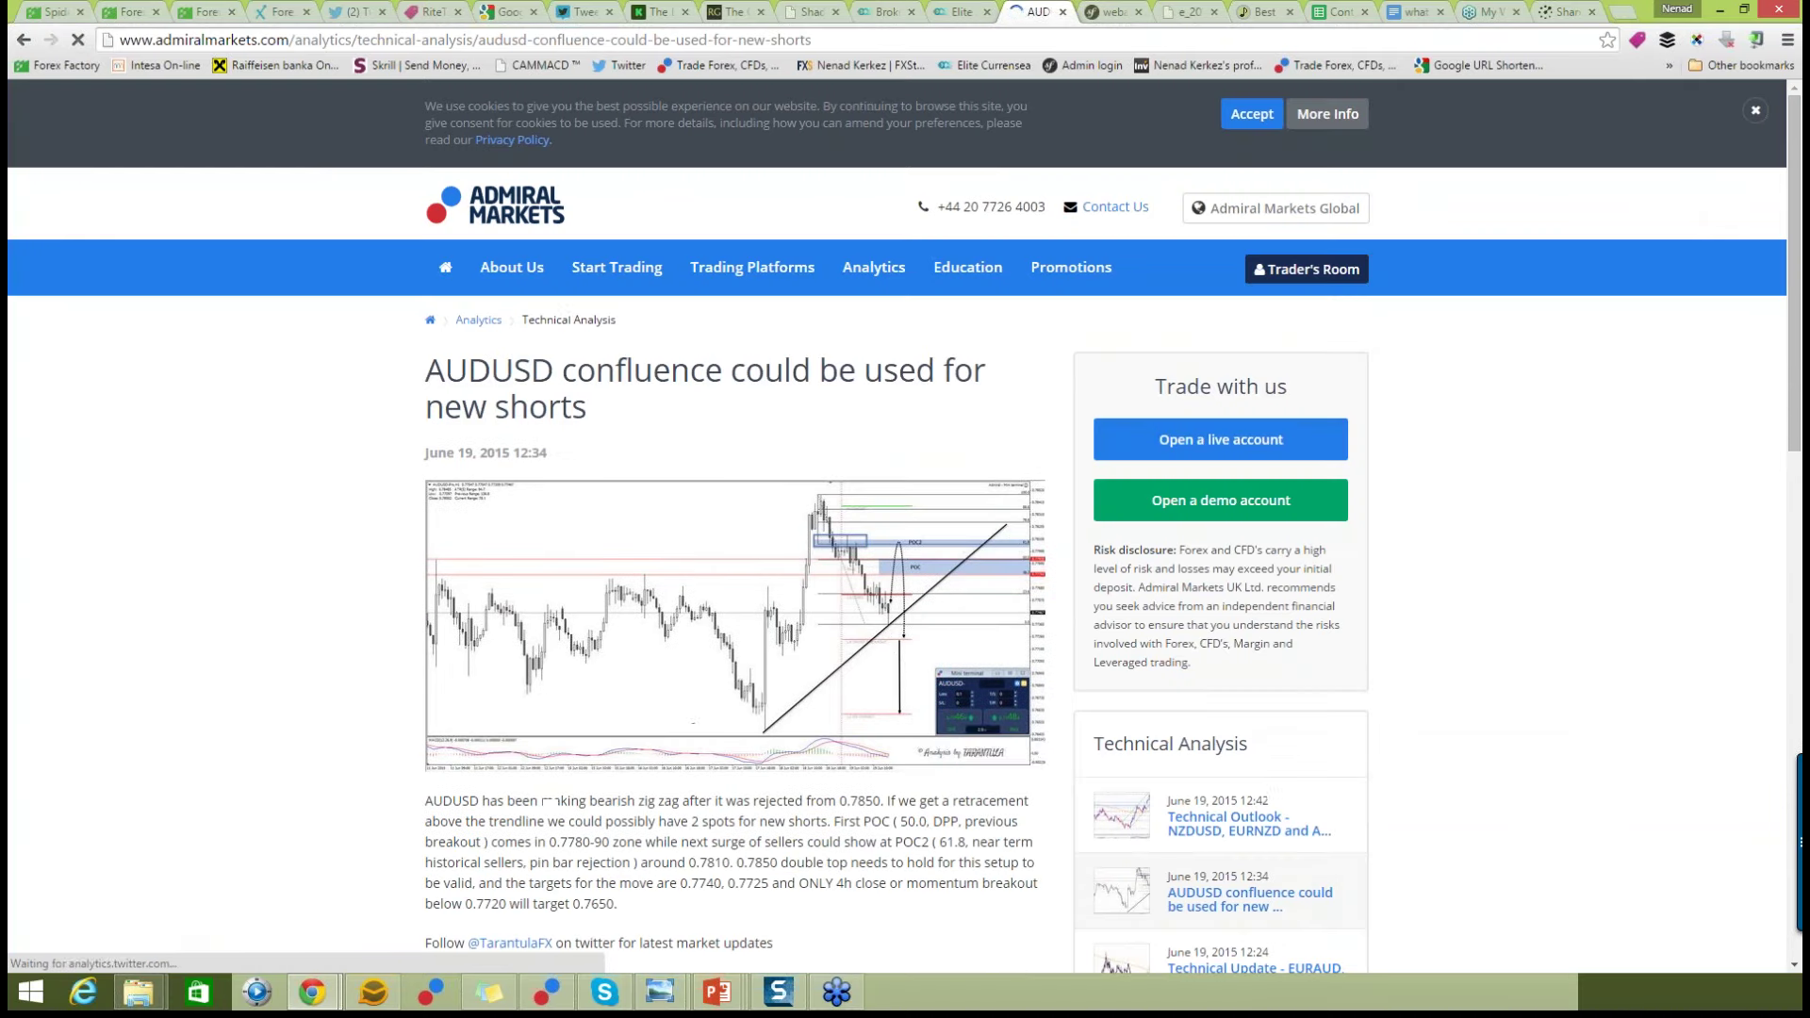
{"action": "left_click", "coordinate": [720, 544]}
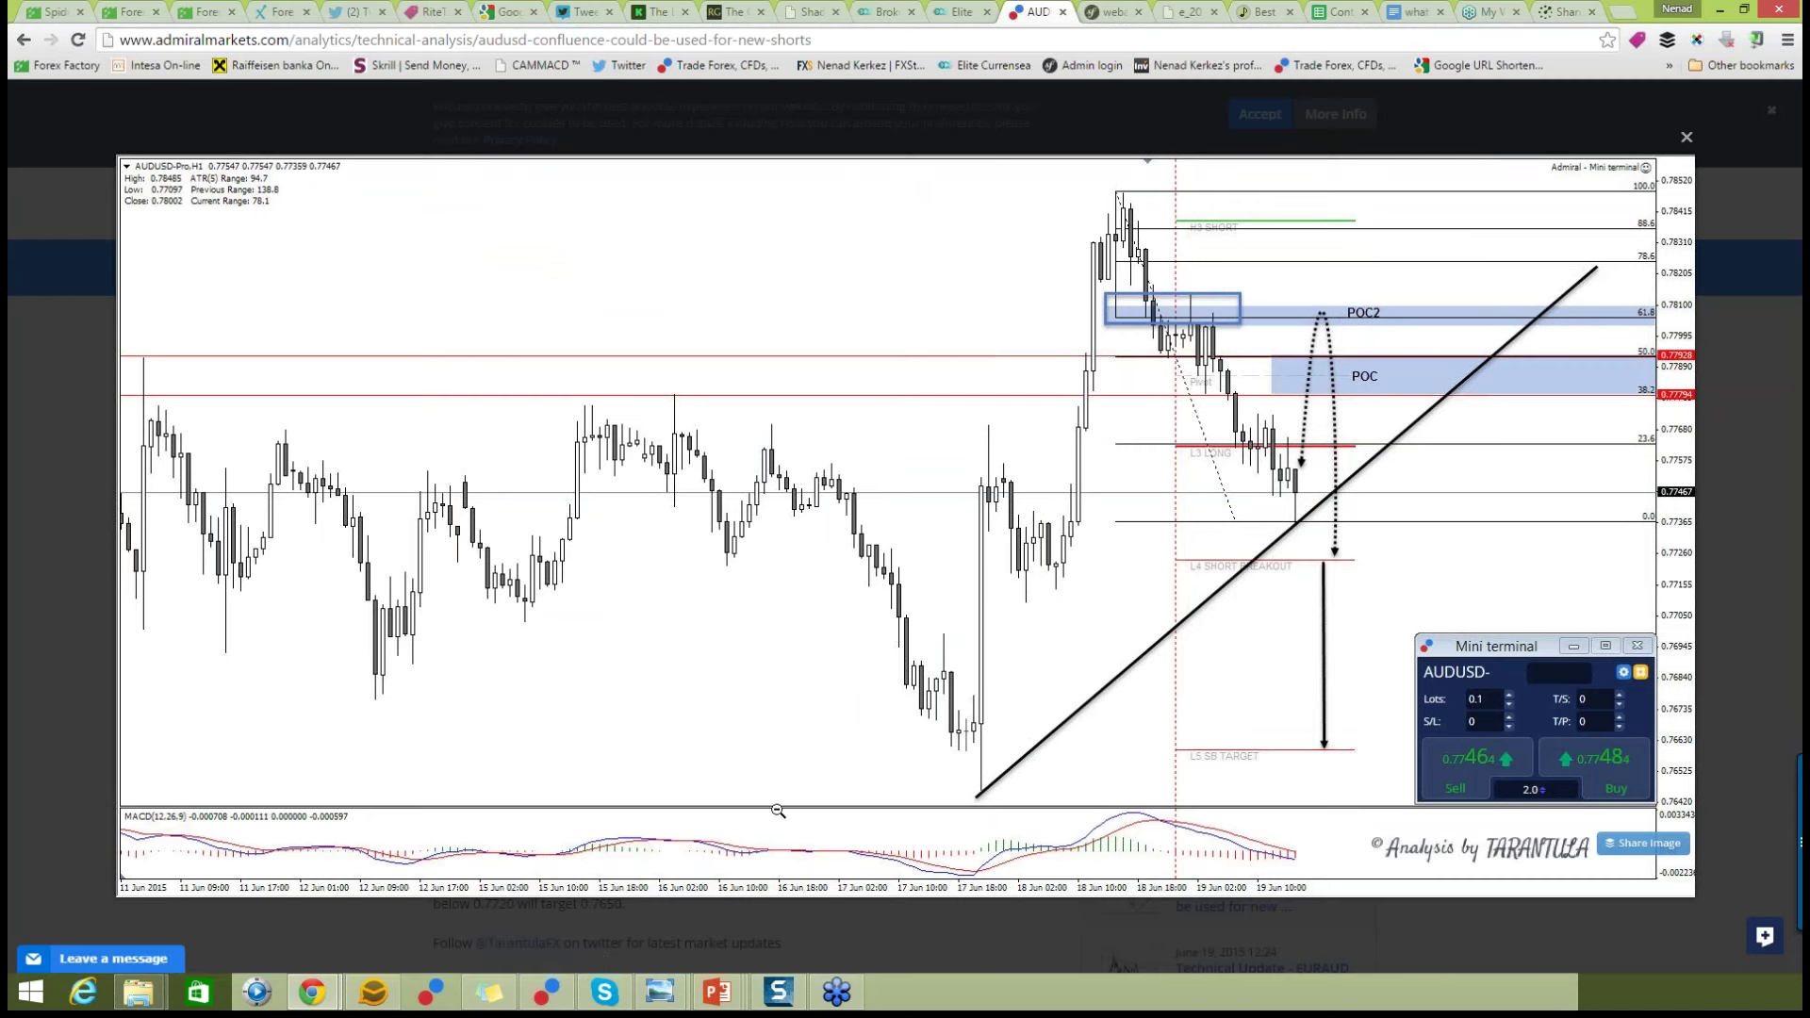
Switch to MetaTrader and place a horizontal line at 0.77956, on the 22 June high of the AUDUSD H1 chart.
{"action": "mouse_move", "coordinate": [545, 1007]}
{"action": "left_click", "coordinate": [545, 895]}
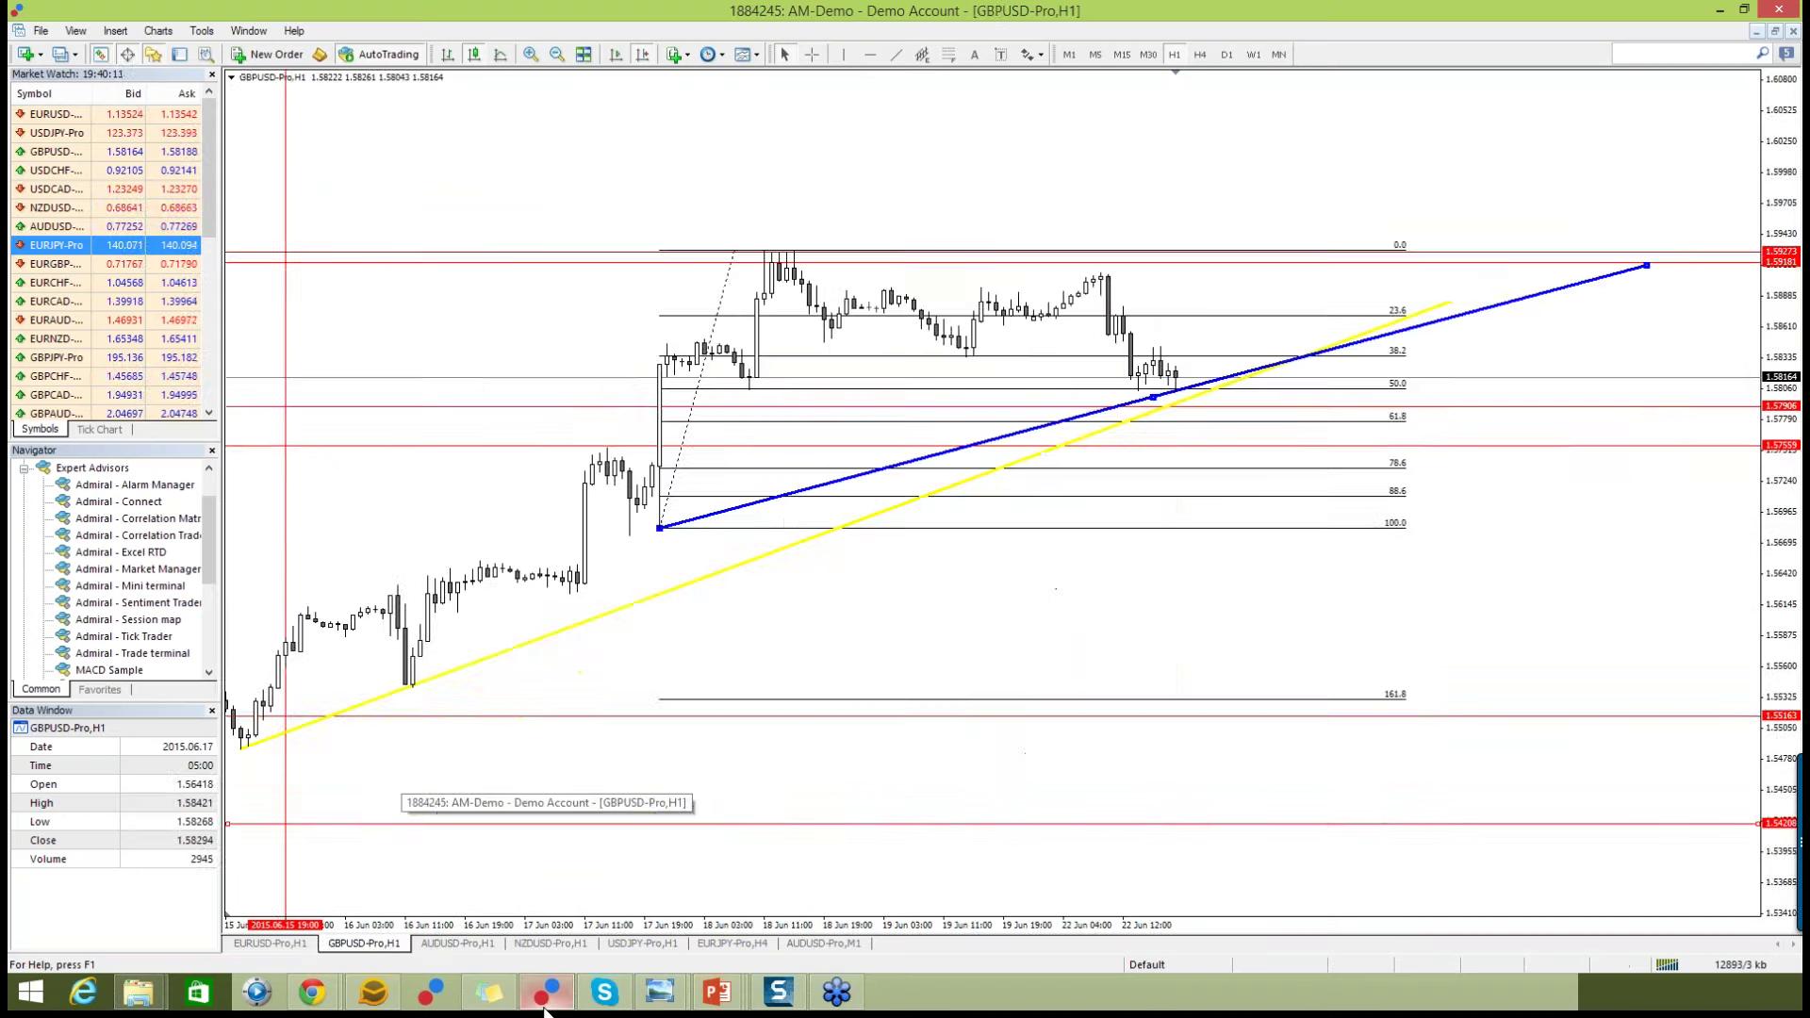
{"action": "left_click", "coordinate": [457, 943]}
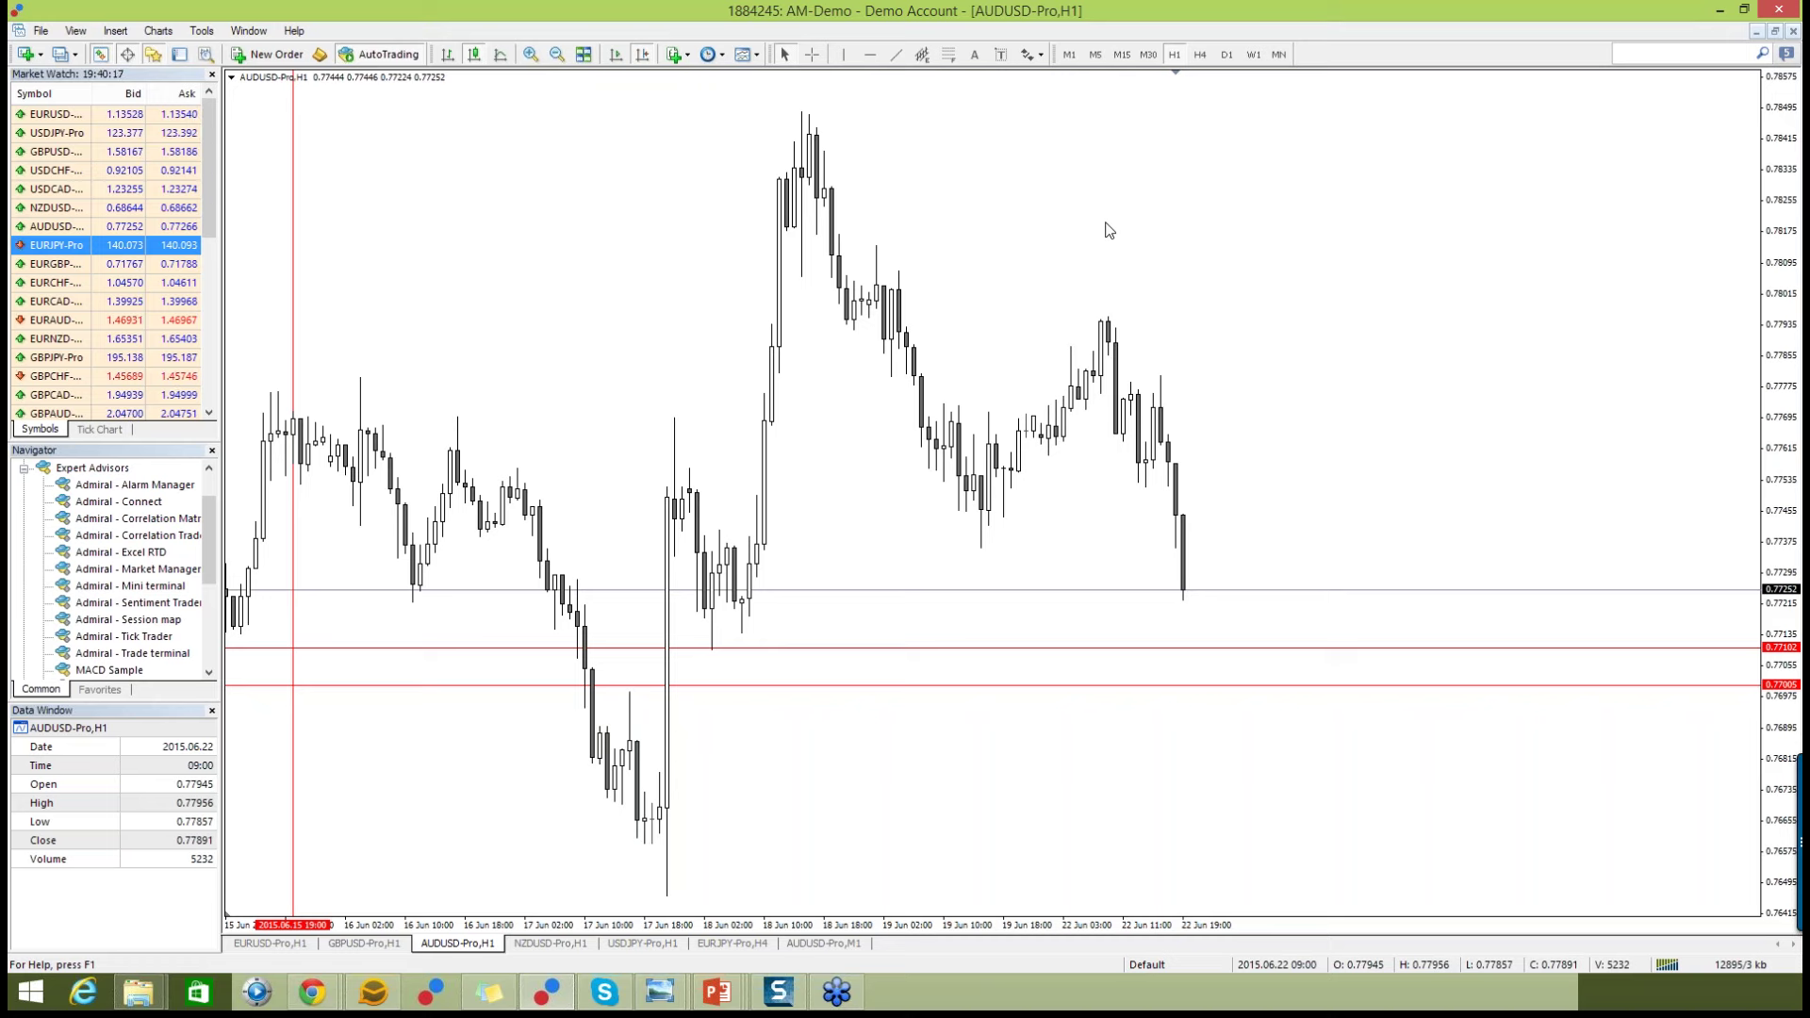
{"action": "left_click", "coordinate": [869, 53]}
{"action": "left_click_drag", "start_coordinate": [1131, 287], "coordinate": [1129, 317]}
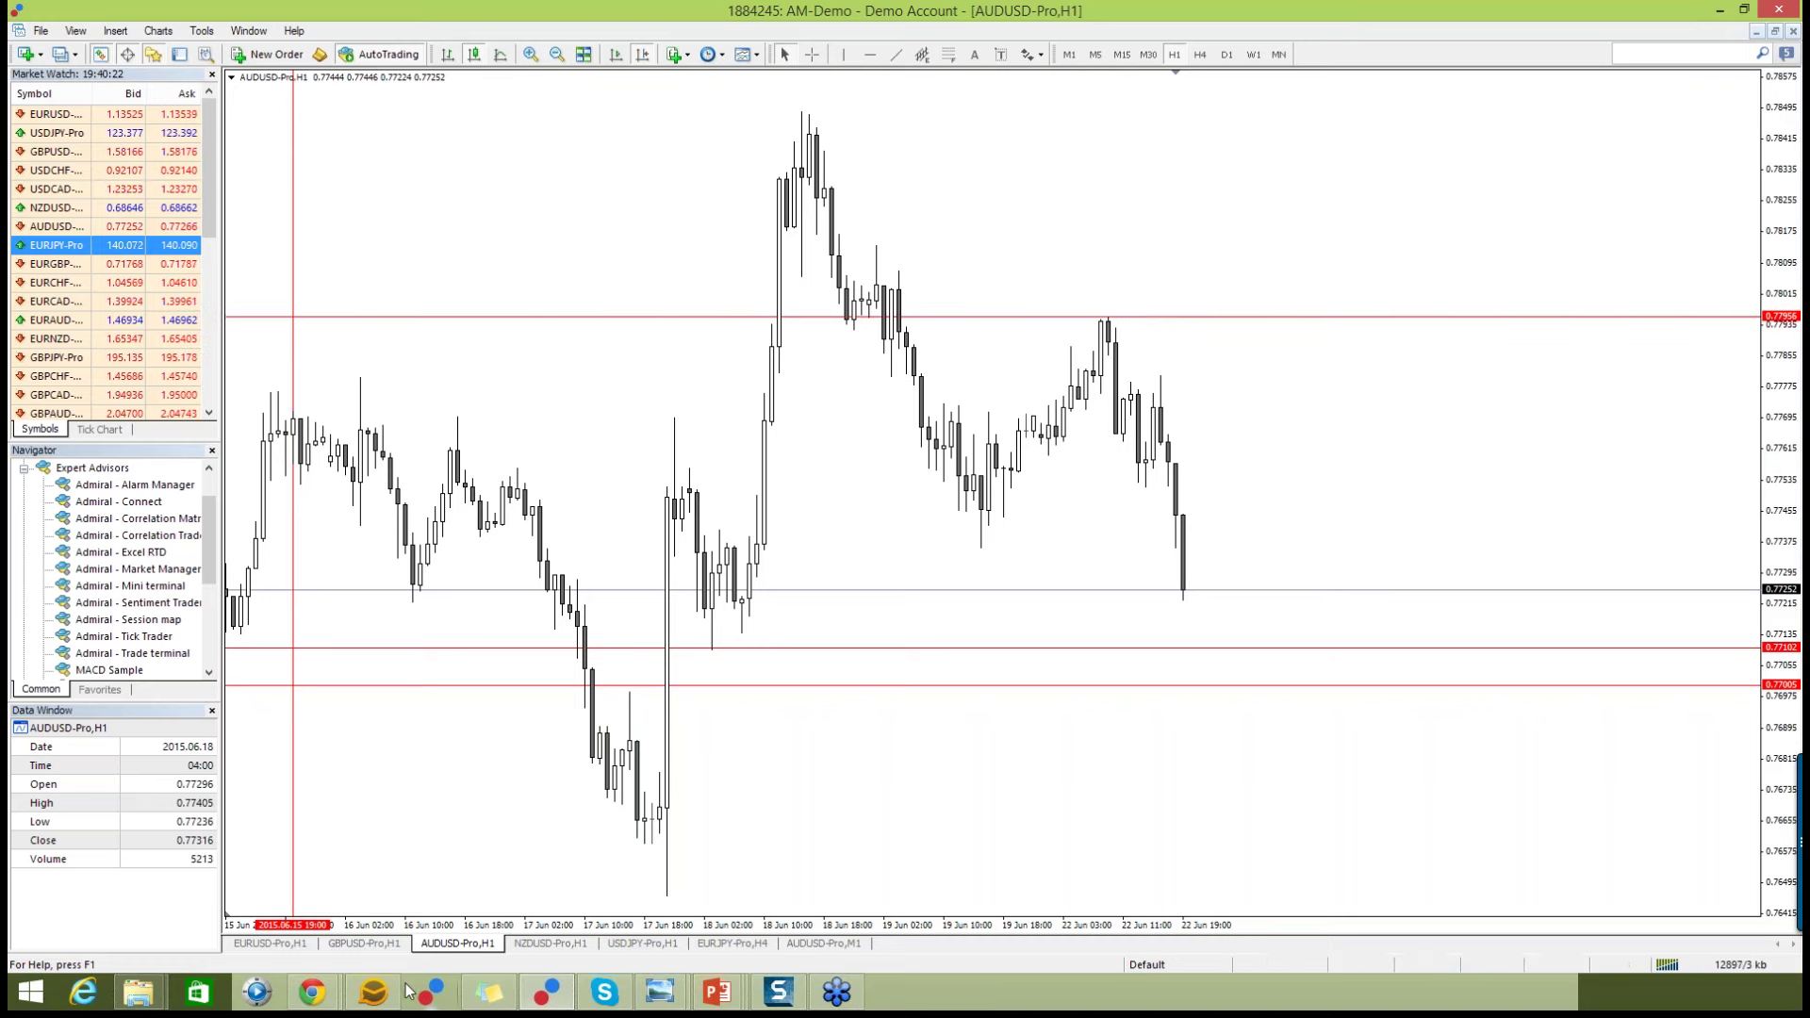
Compare the article's enlarged AUDUSD chart in Chrome with the recent price action on MetaTrader's AUDUSD H1 chart.
{"action": "mouse_move", "coordinate": [312, 992]}
{"action": "left_click", "coordinate": [212, 886]}
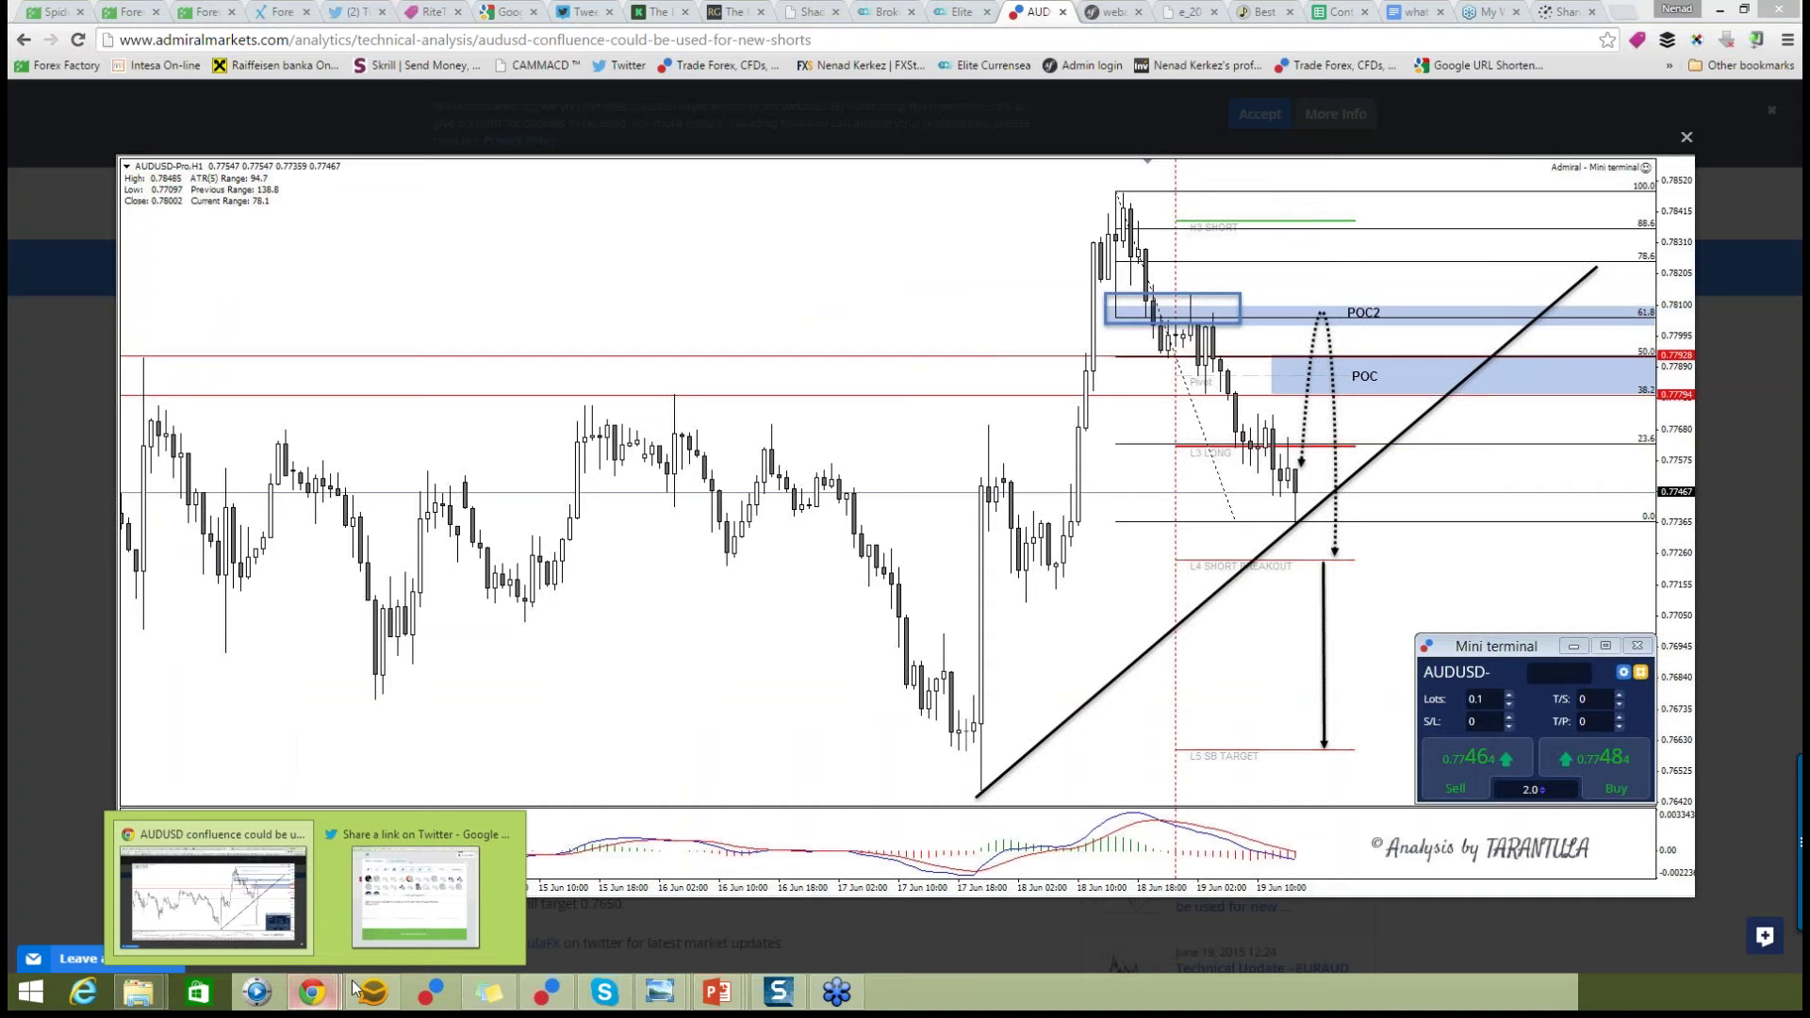
{"action": "left_click", "coordinate": [568, 1001]}
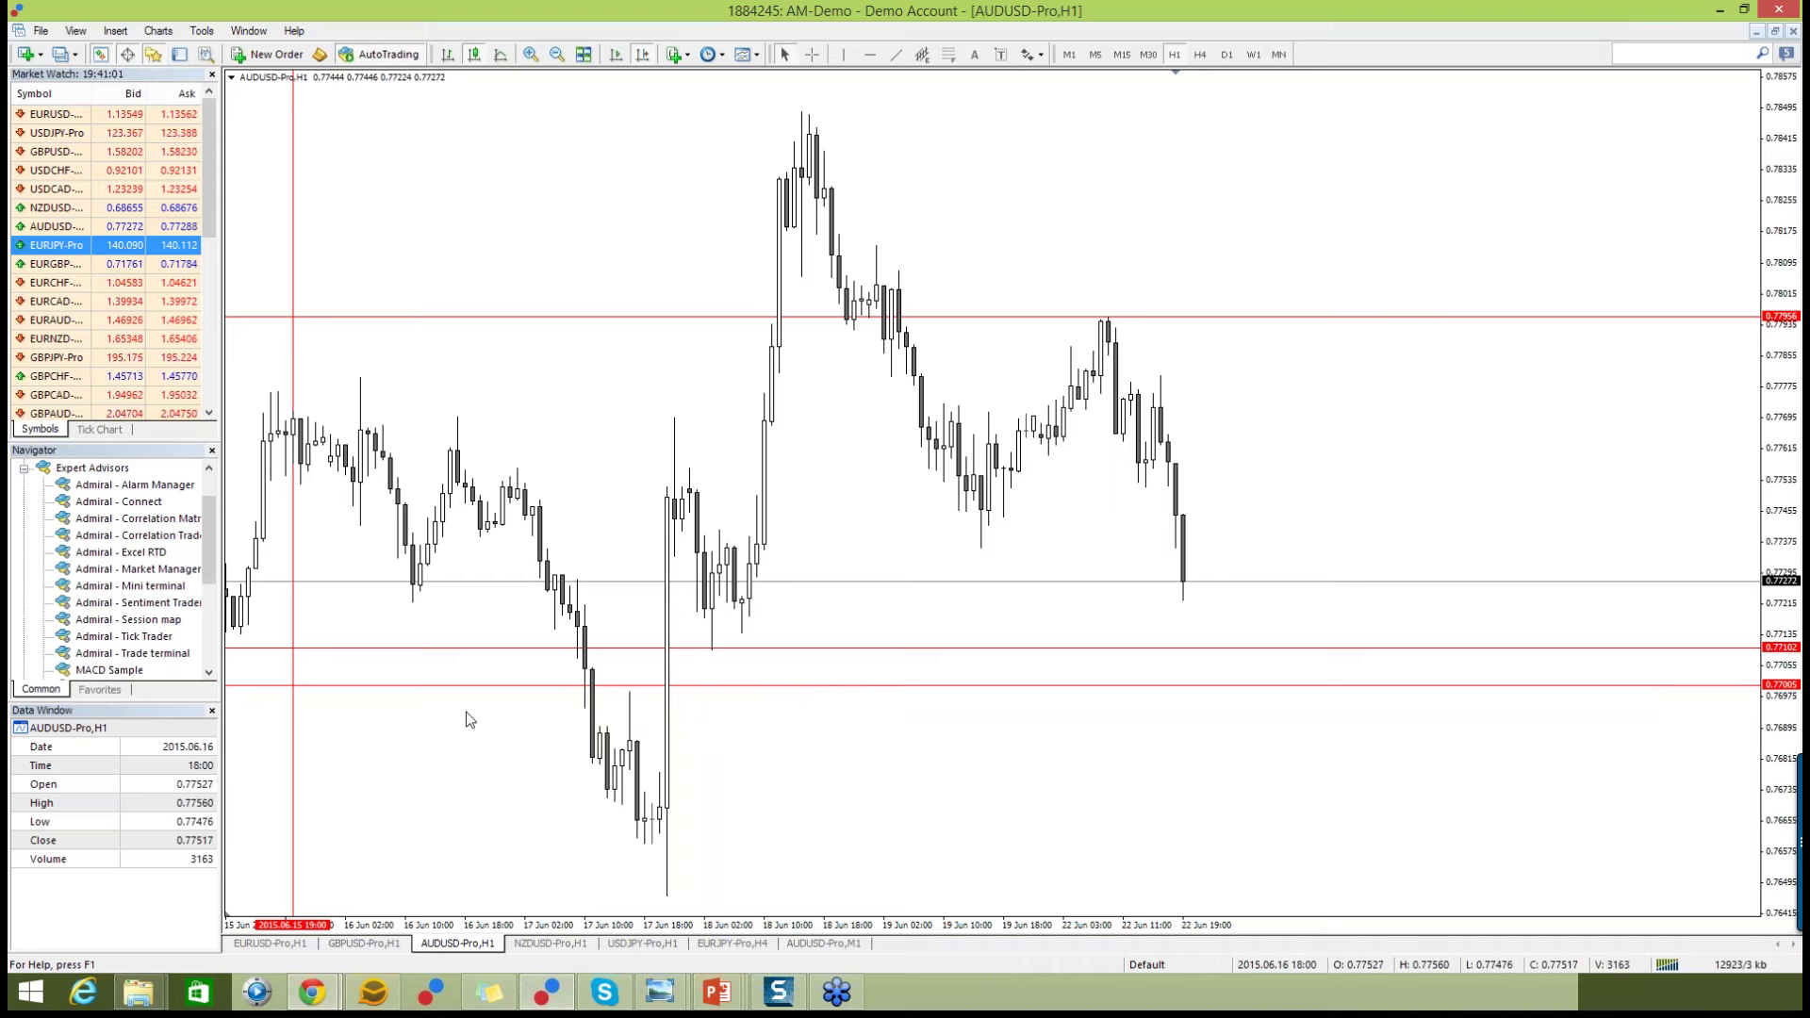
{"action": "scroll", "coordinate": [469, 719], "scroll_direction": "down", "scroll_amount": 5}
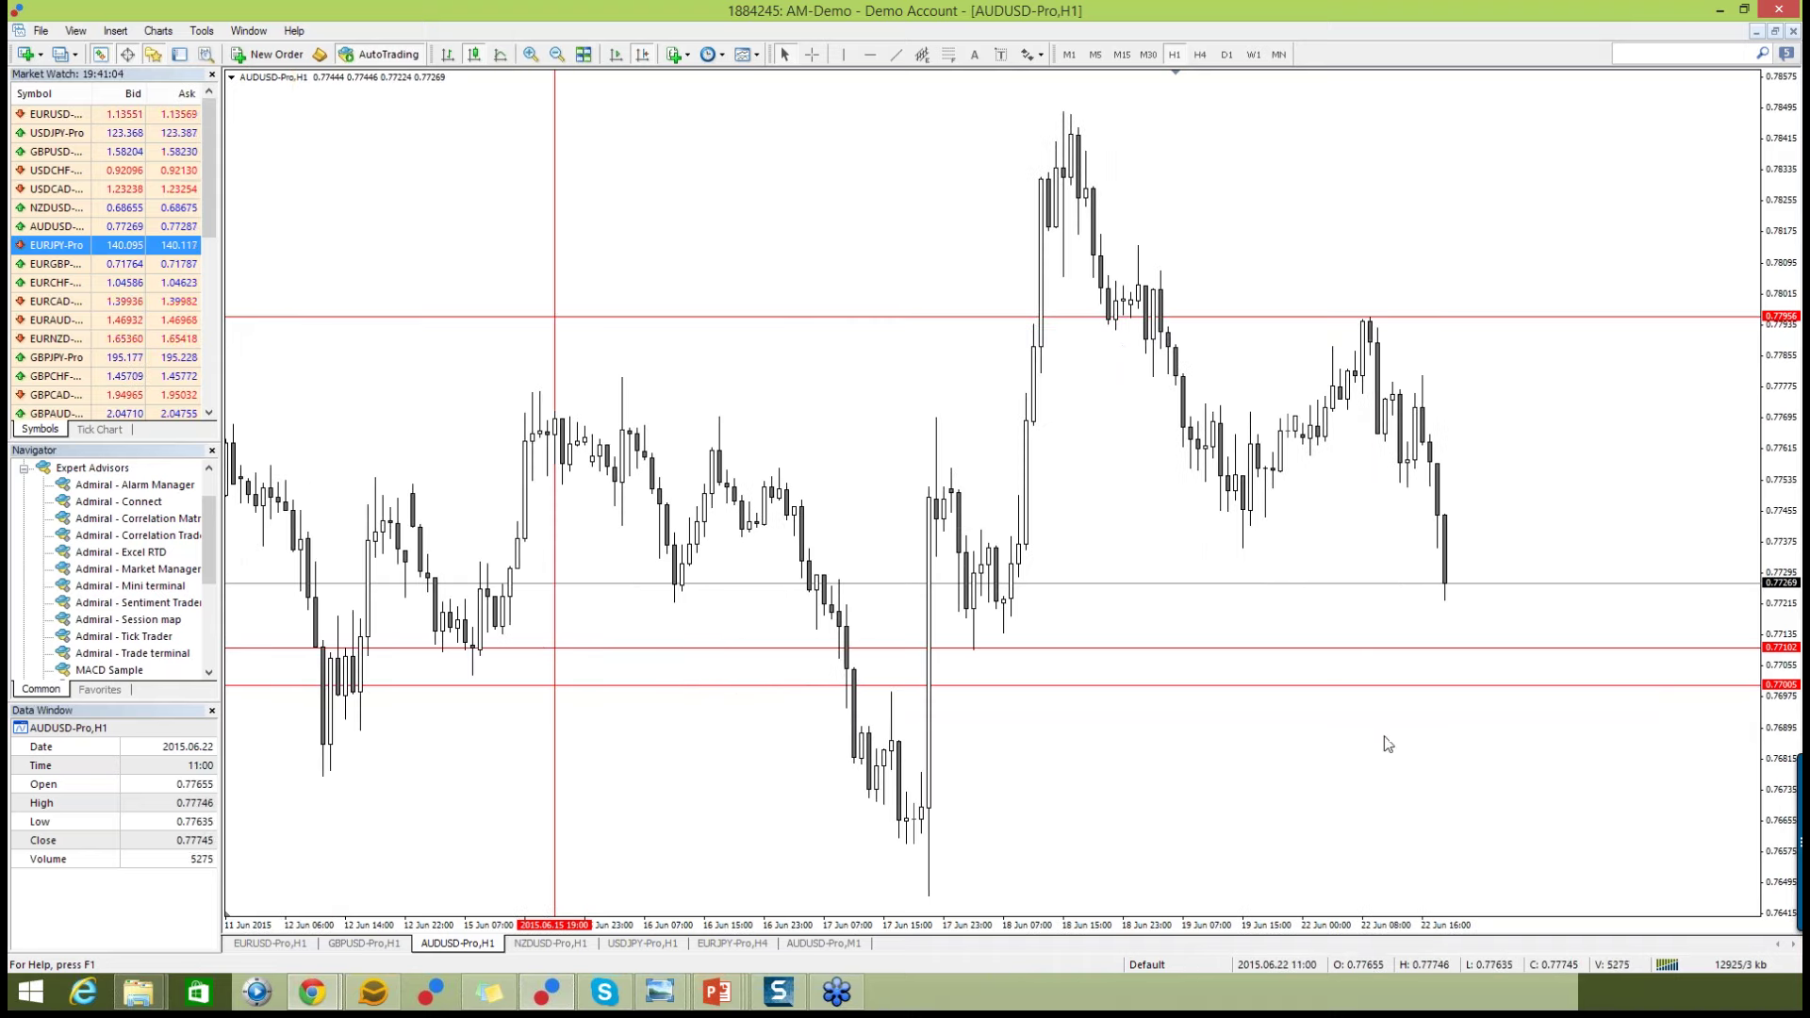
{"action": "scroll", "coordinate": [1386, 744], "scroll_direction": "up", "scroll_amount": 5}
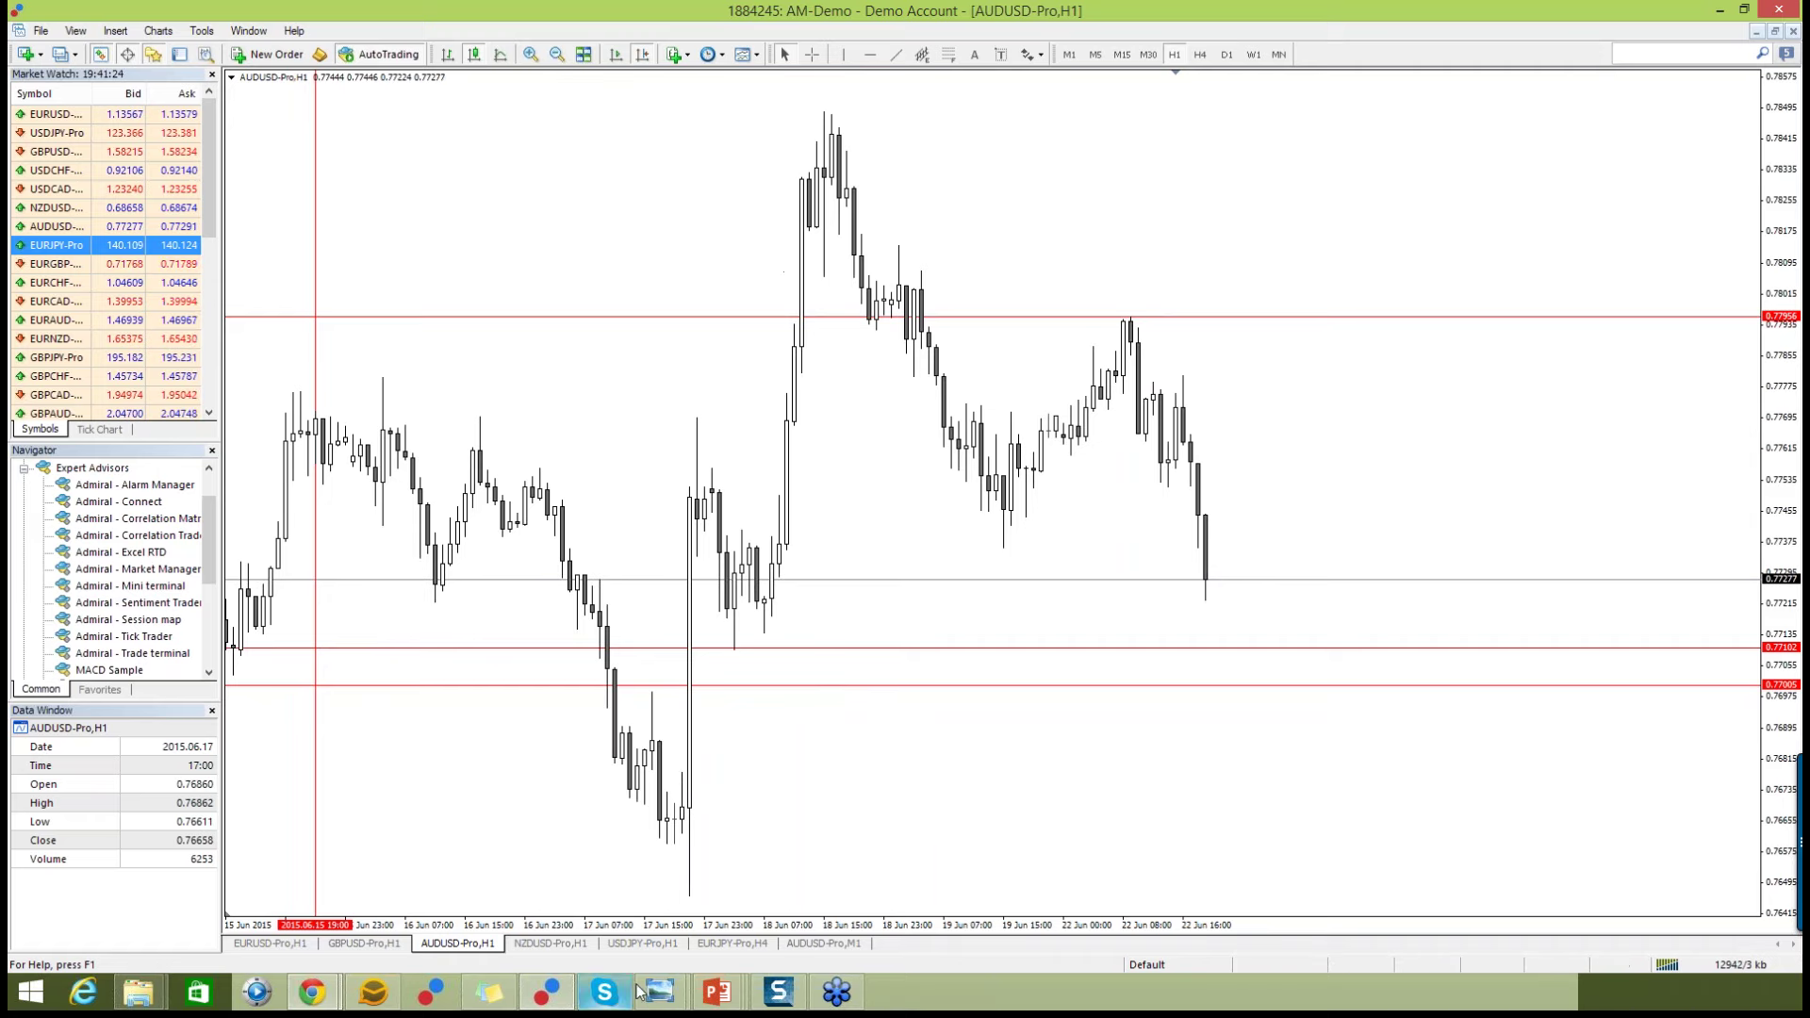
Return to the PowerPoint slide show and underline the buy 0.7710, SL 0.7680, TP 0.7800 position on the AUD/USD slide.
{"action": "mouse_move", "coordinate": [714, 1006]}
{"action": "left_click", "coordinate": [721, 886]}
{"action": "key", "text": "Right"}
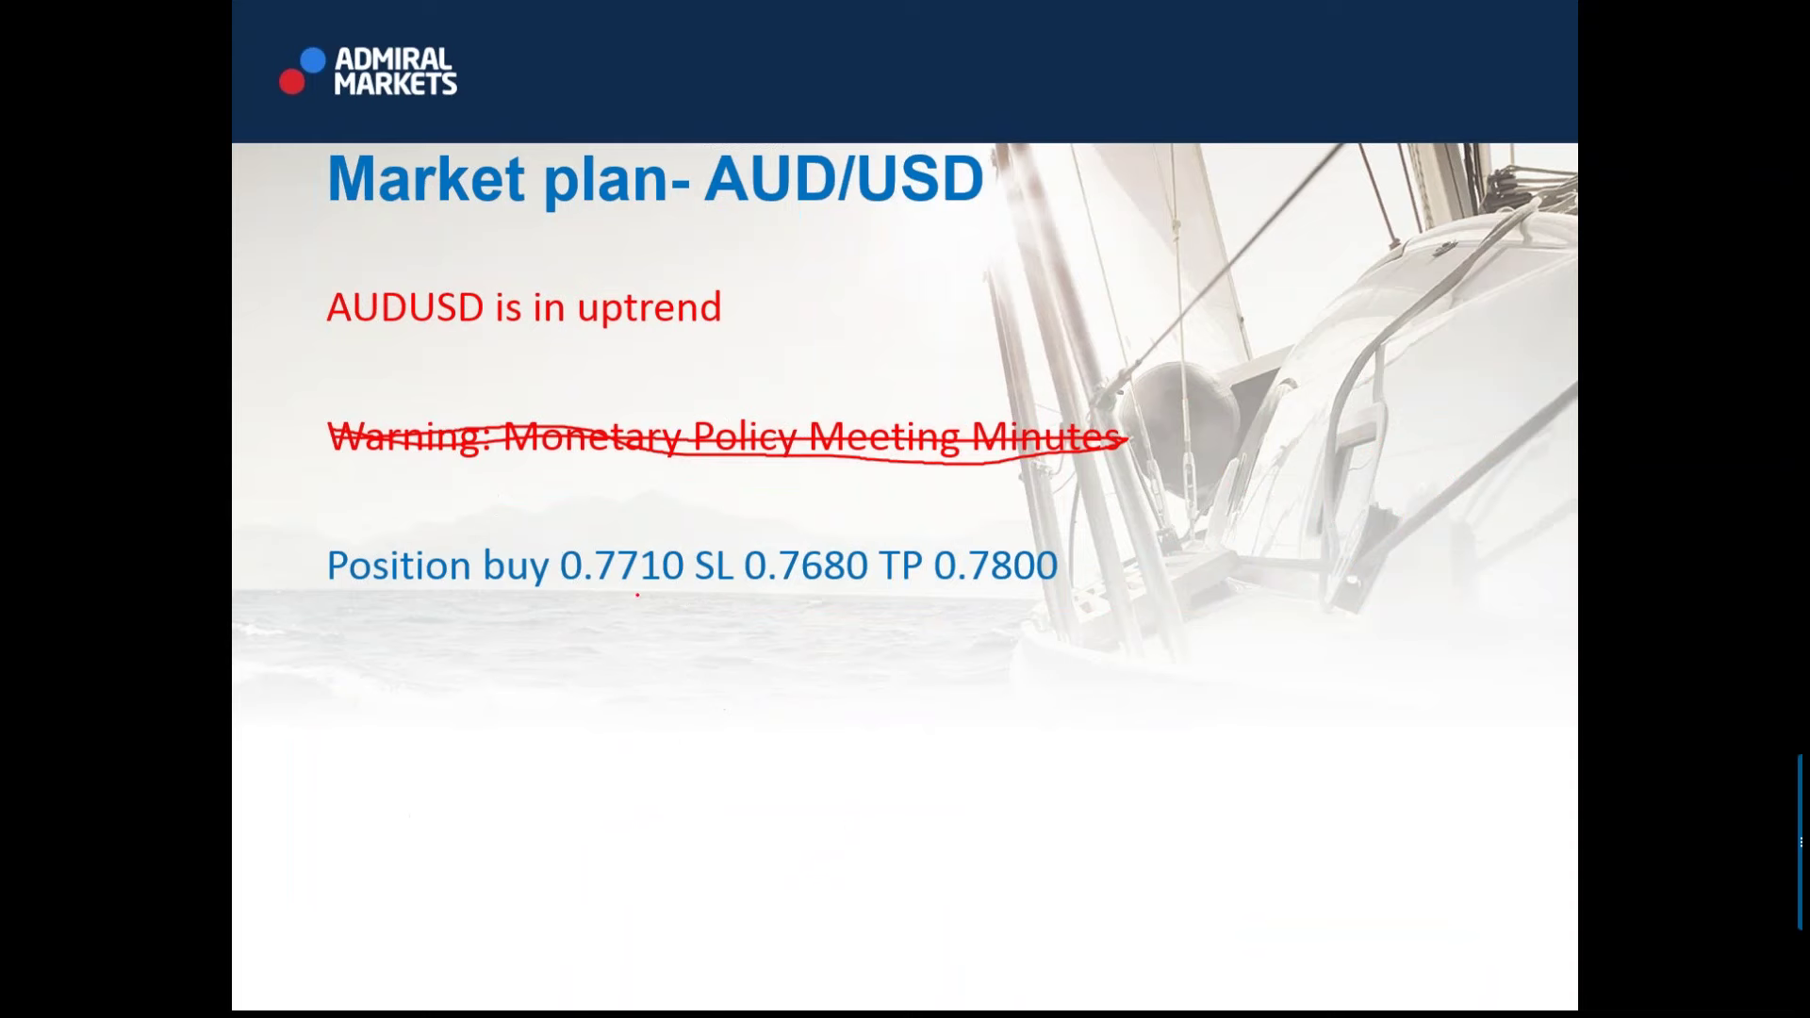
{"action": "left_click_drag", "start_coordinate": [598, 603], "coordinate": [1087, 614]}
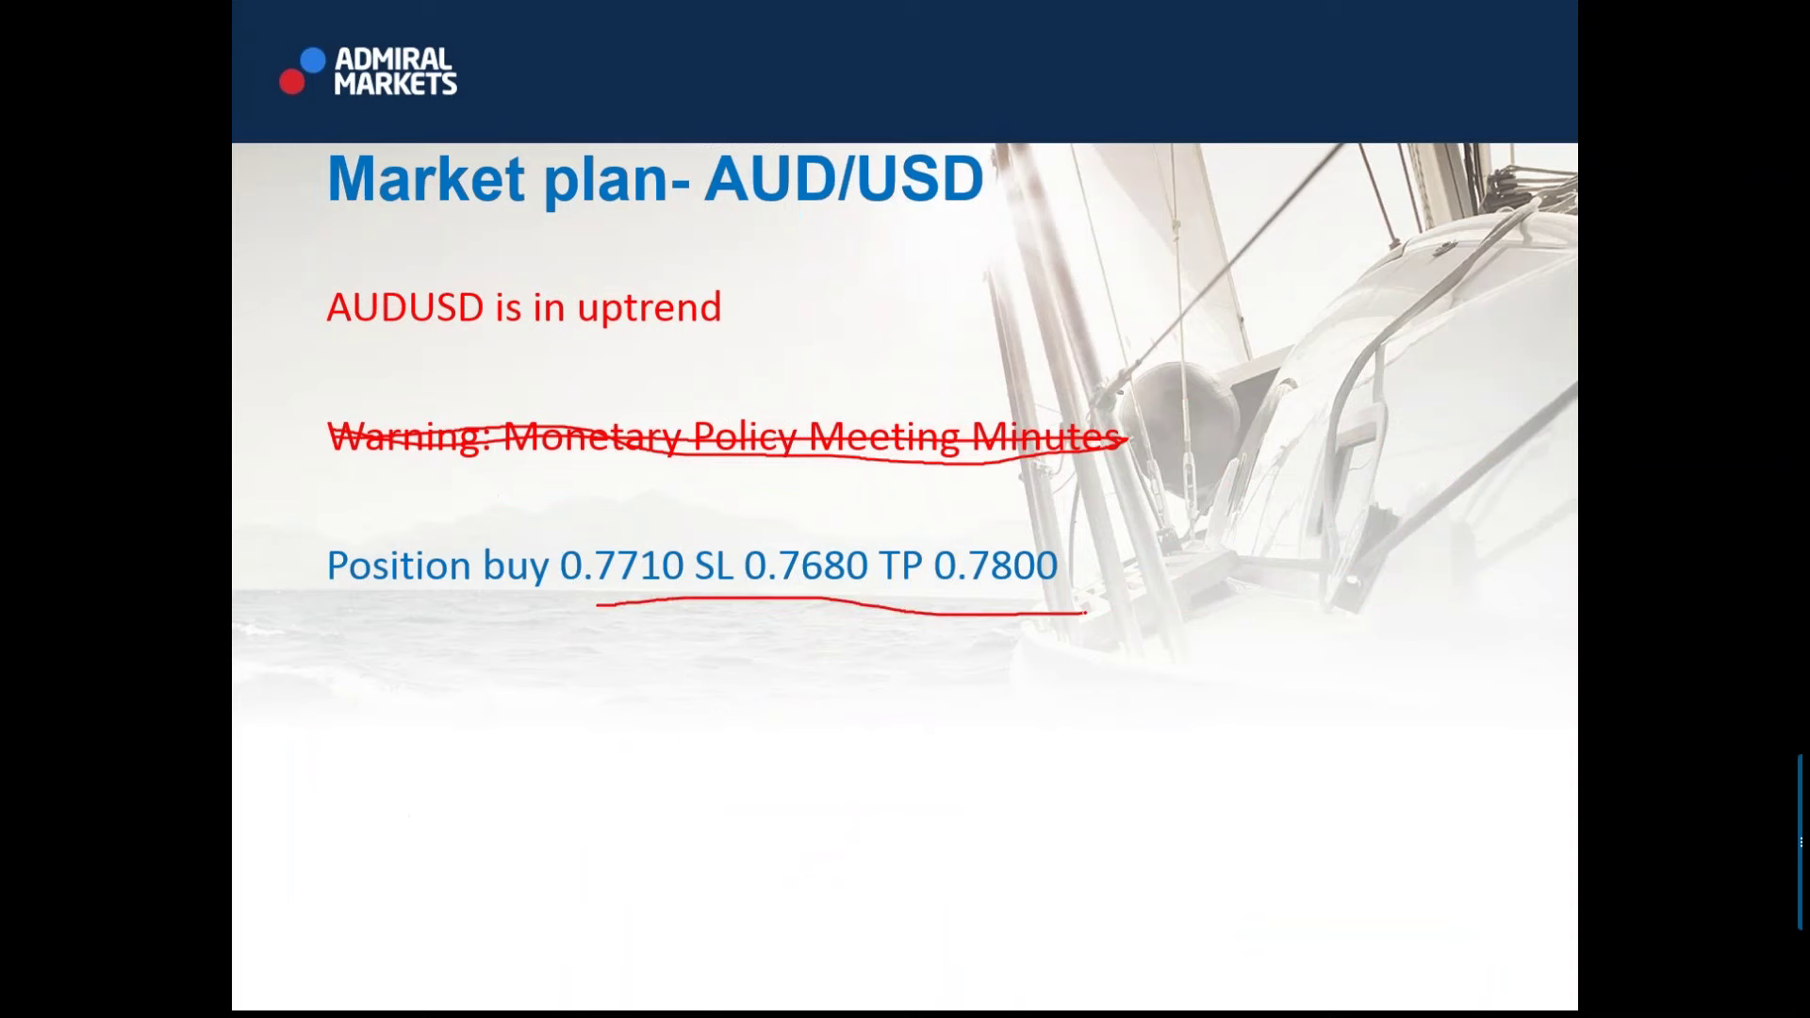